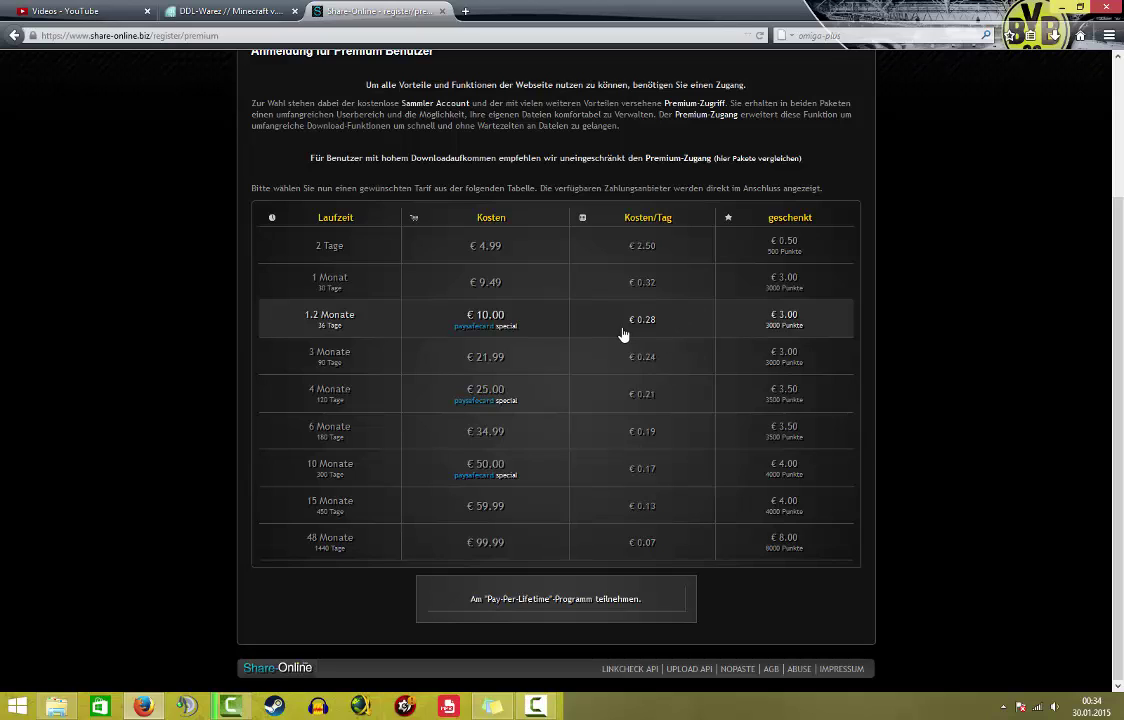
# Choose the 1.2-month premium plan with paysafecard payment to view the order form, and dismiss the form without paying.
pyautogui.click(347, 315)
pyautogui.scroll(-1, 340, 321)
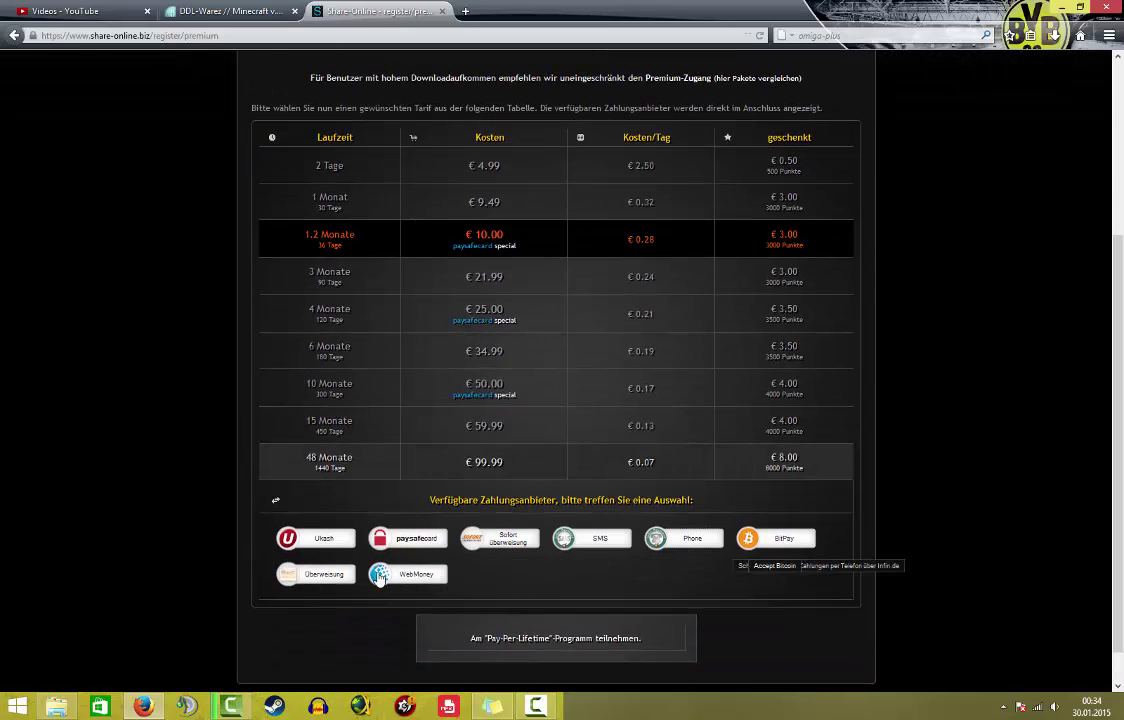
pyautogui.click(412, 540)
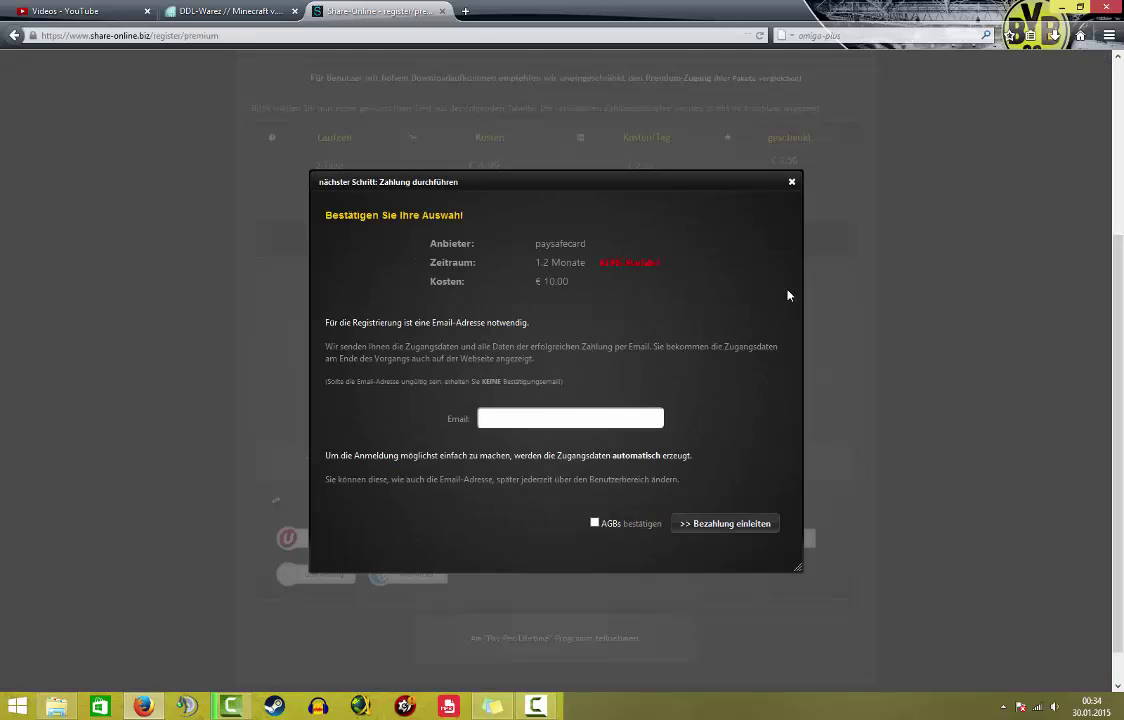
pyautogui.click(791, 184)
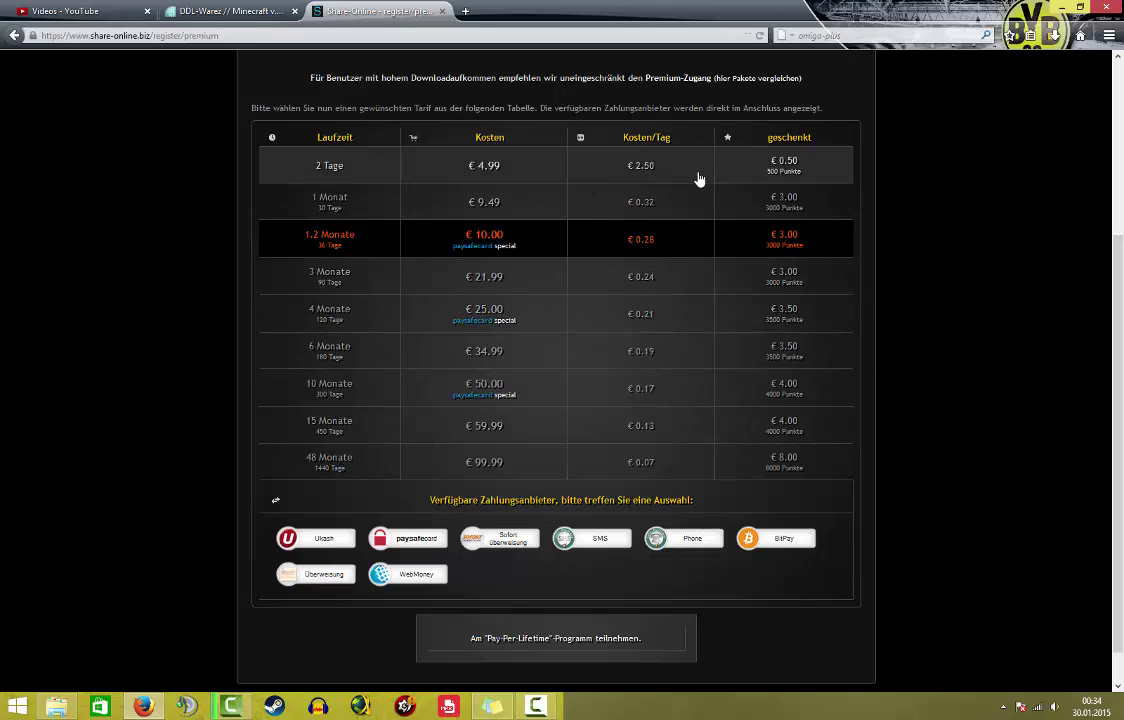
# Minimize the browser to show the sticky note with the login data, moving the note along the desktop's edge.
pyautogui.click(1058, 6)
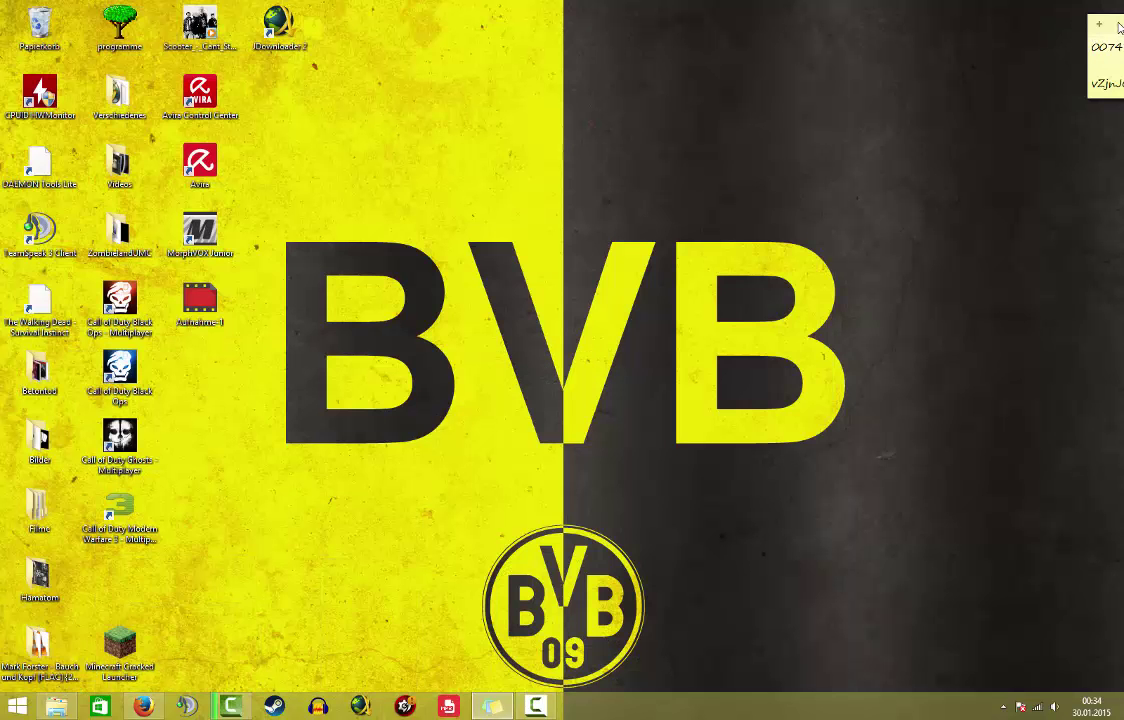
pyautogui.moveTo(1119, 27); pyautogui.dragTo(1095, 100)
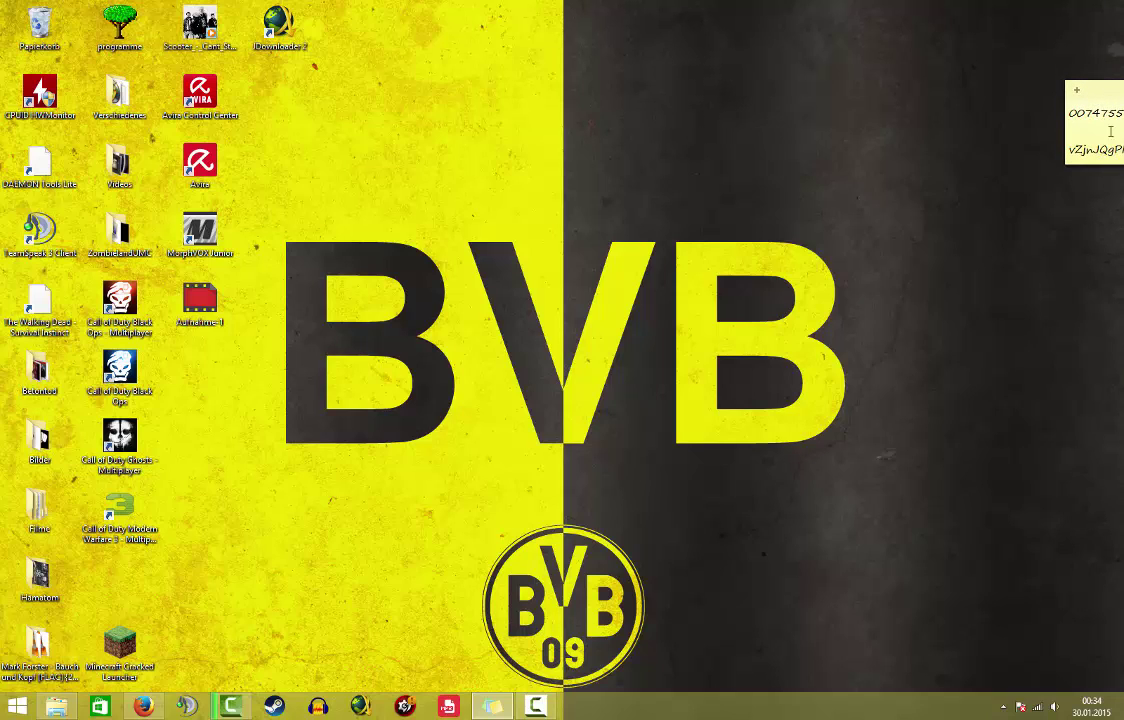
pyautogui.moveTo(1100, 95); pyautogui.dragTo(1106, 18)
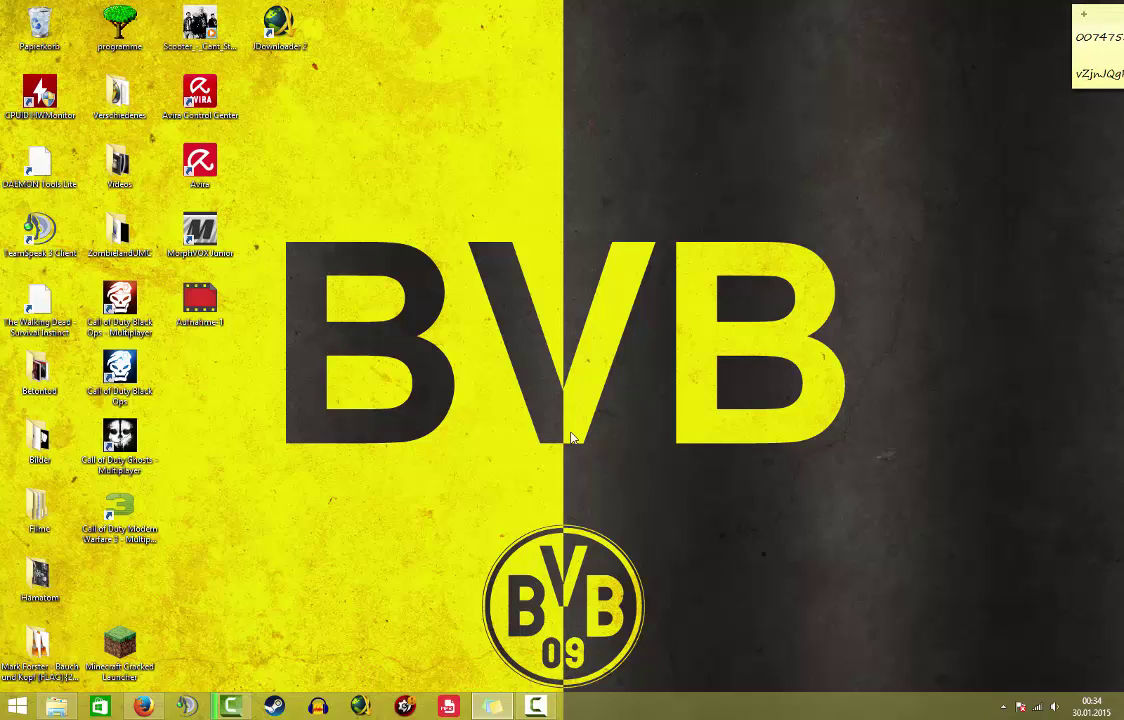
# Return to the browser, close the Share-Online registration page, and close the browser.
pyautogui.click(210, 677)
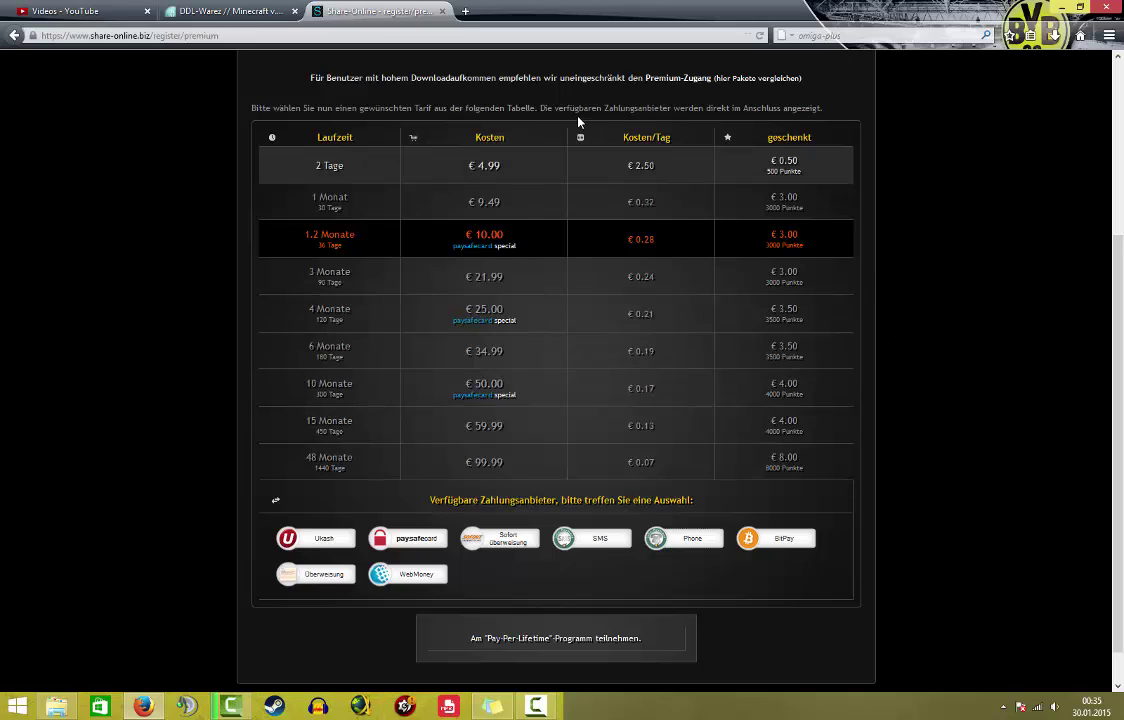
pyautogui.click(440, 12)
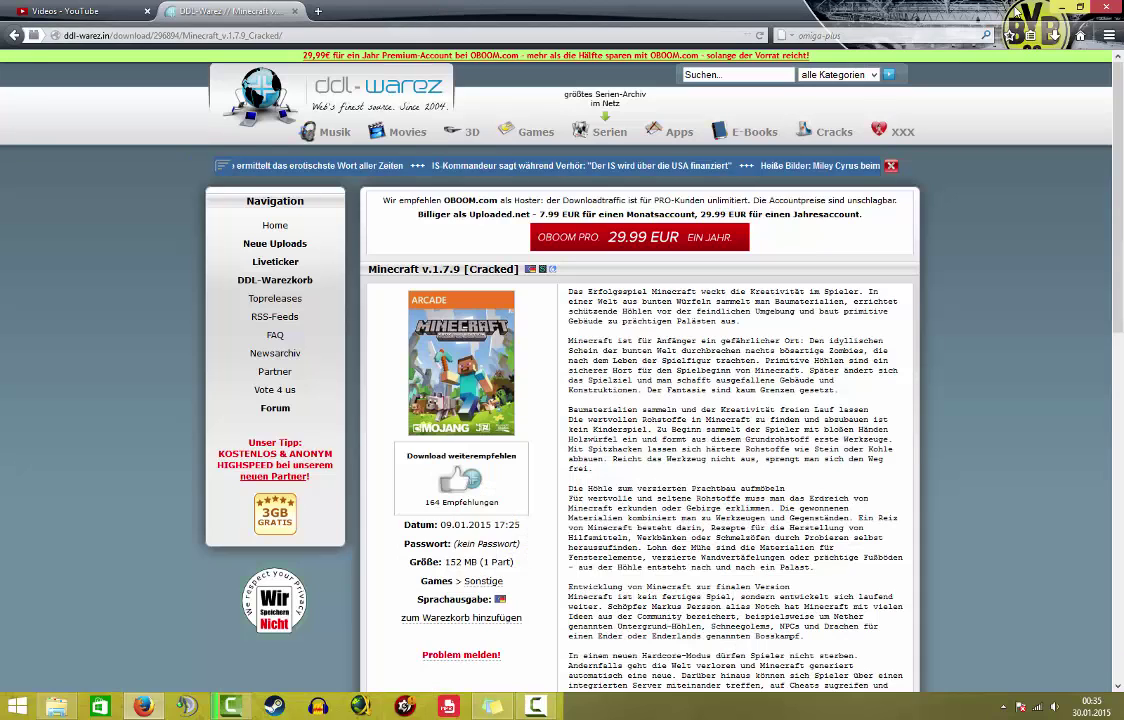
pyautogui.click(1106, 7)
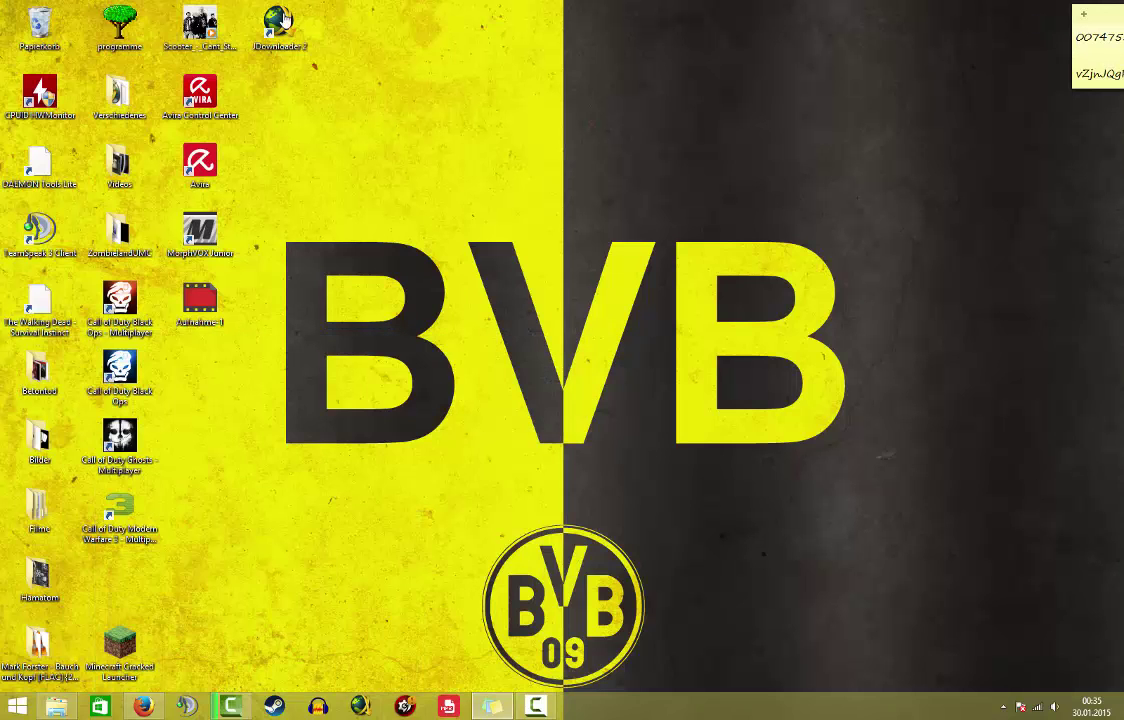
# Launch JDownloader 2 from the desktop, minimize the video rendering window, and maximize JDownloader.
pyautogui.click(280, 22)
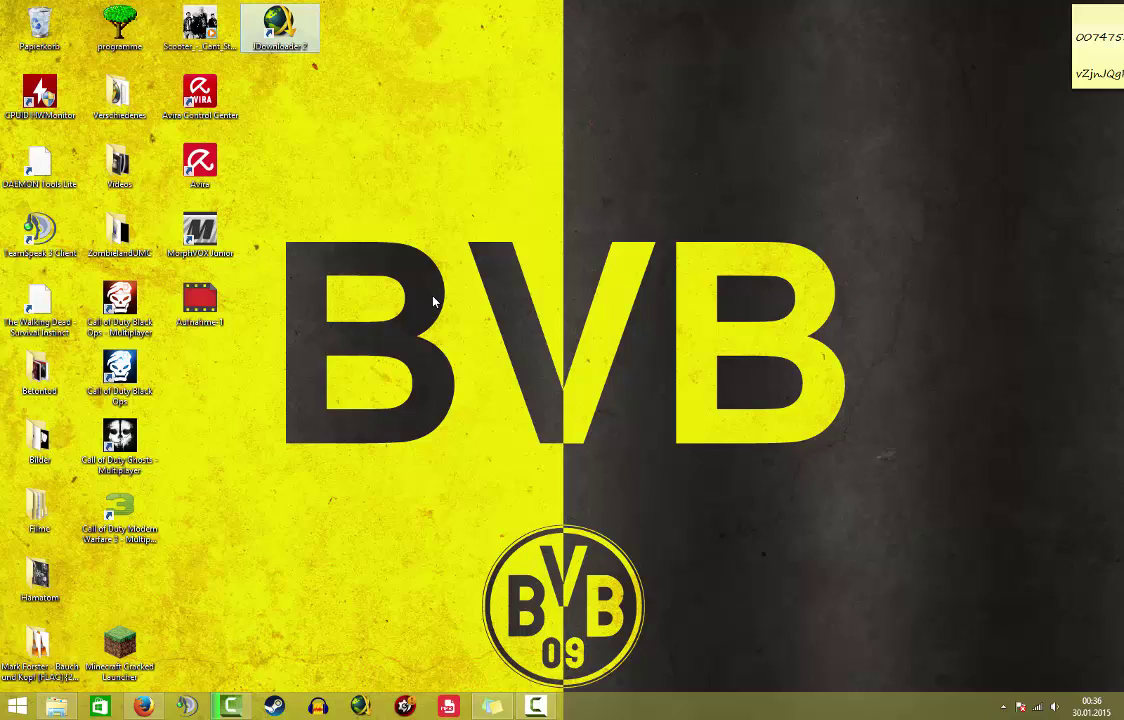
pyautogui.click(508, 511)
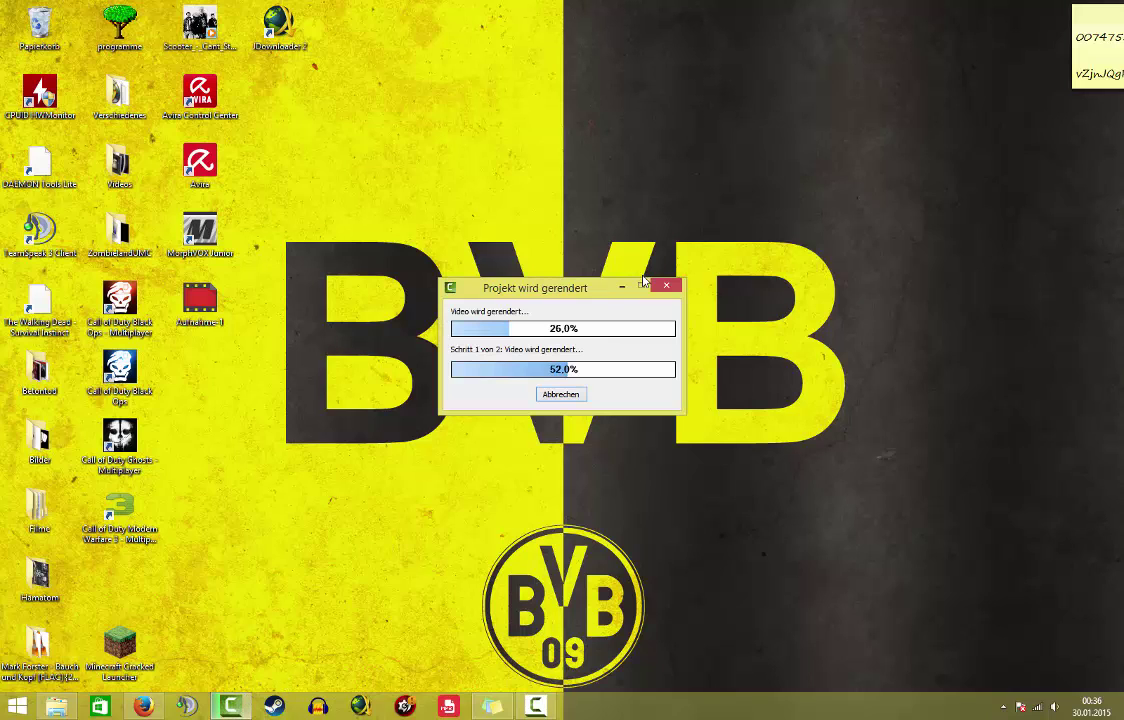
pyautogui.click(621, 287)
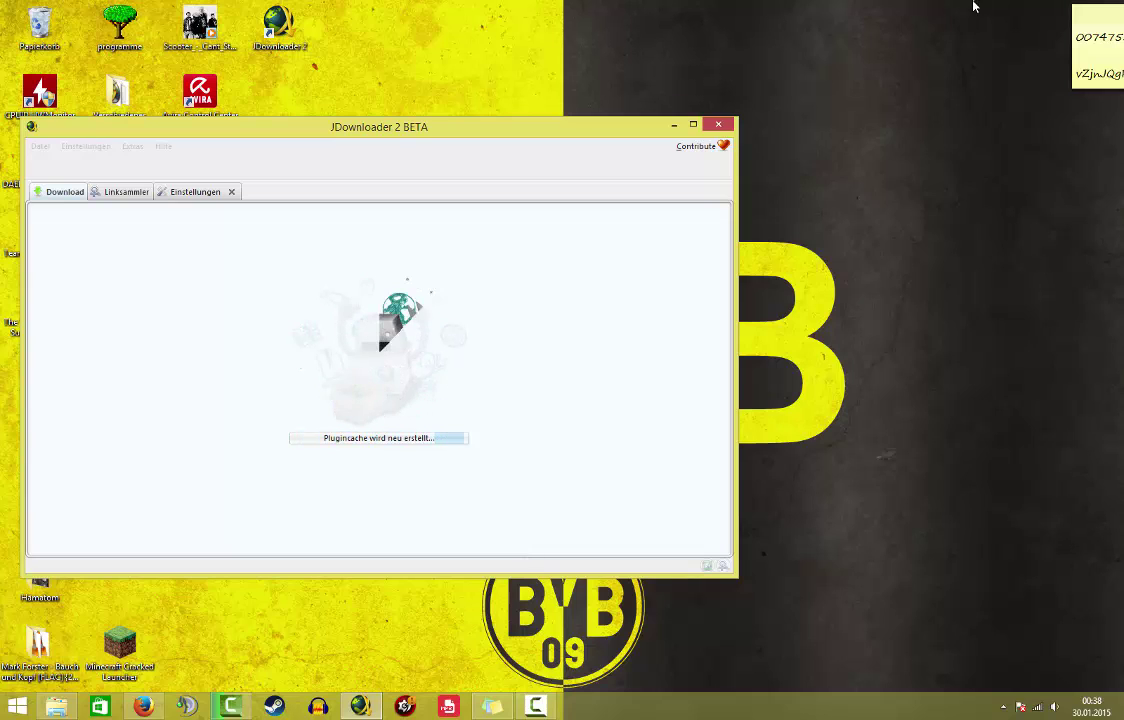
pyautogui.click(694, 128)
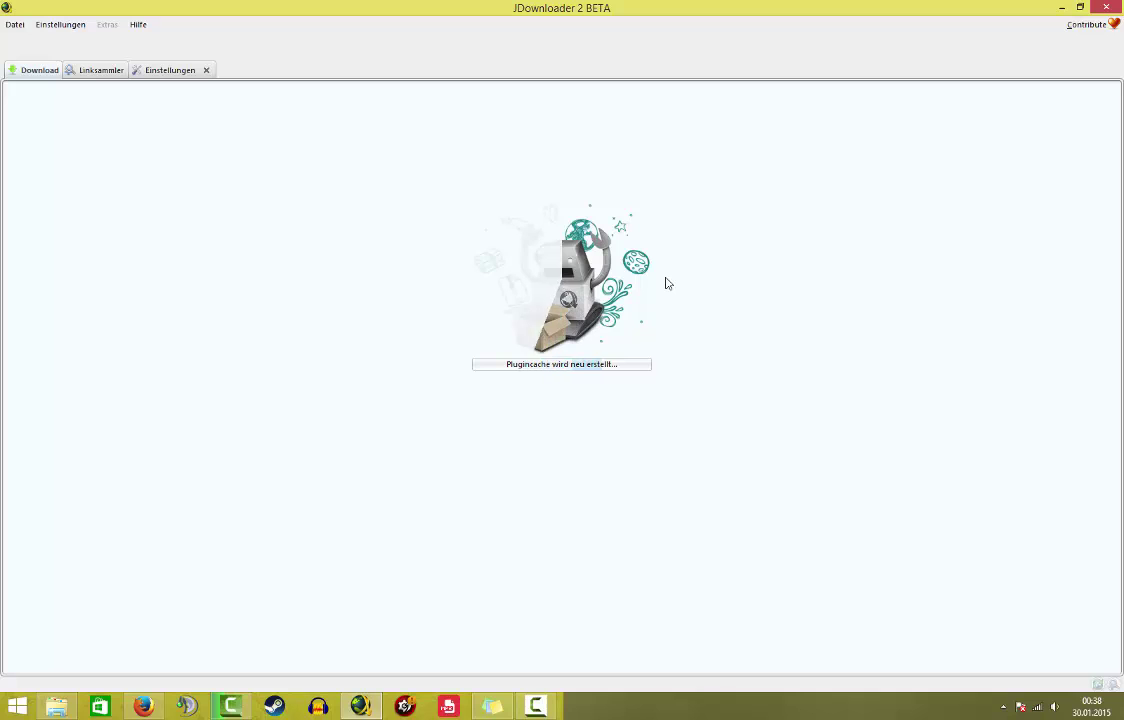
# Open JDownloader's settings and show the account management page (Accountverwaltung).
pyautogui.click(166, 72)
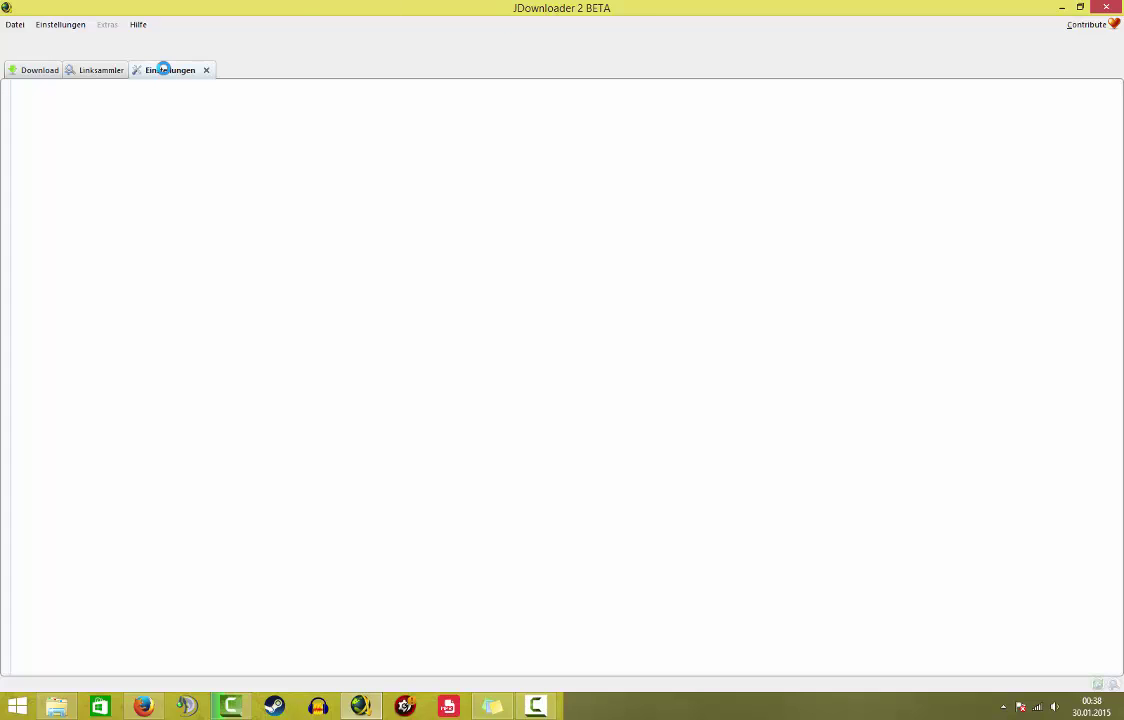
pyautogui.click(42, 70)
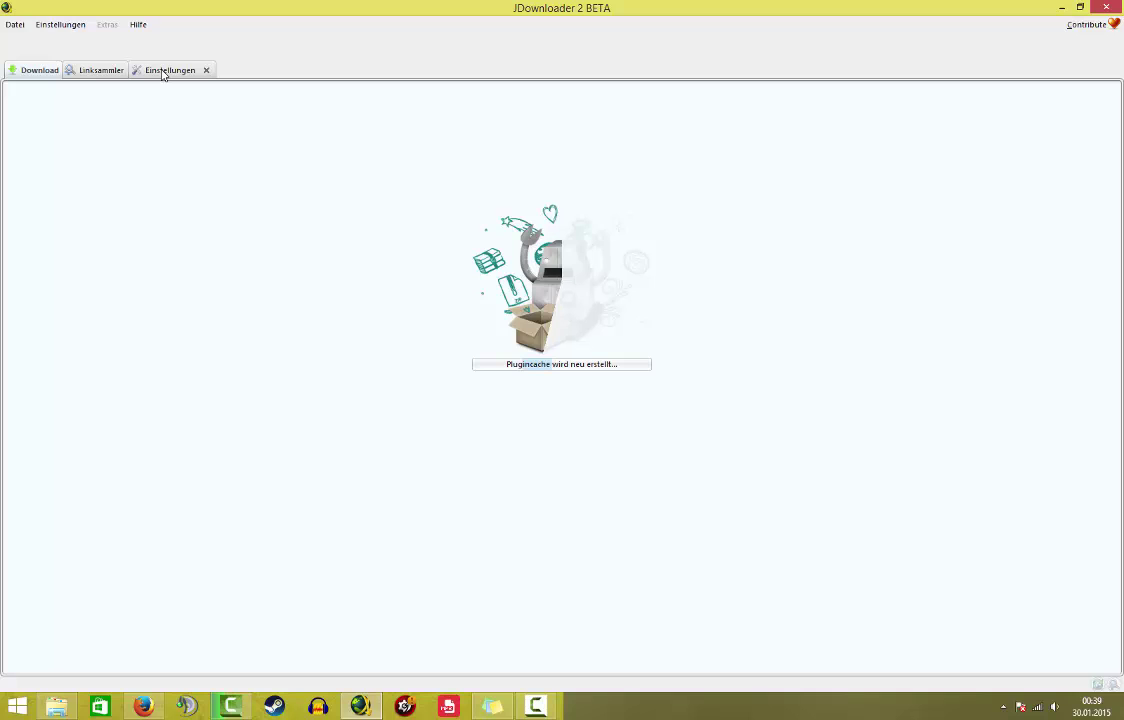
pyautogui.click(163, 72)
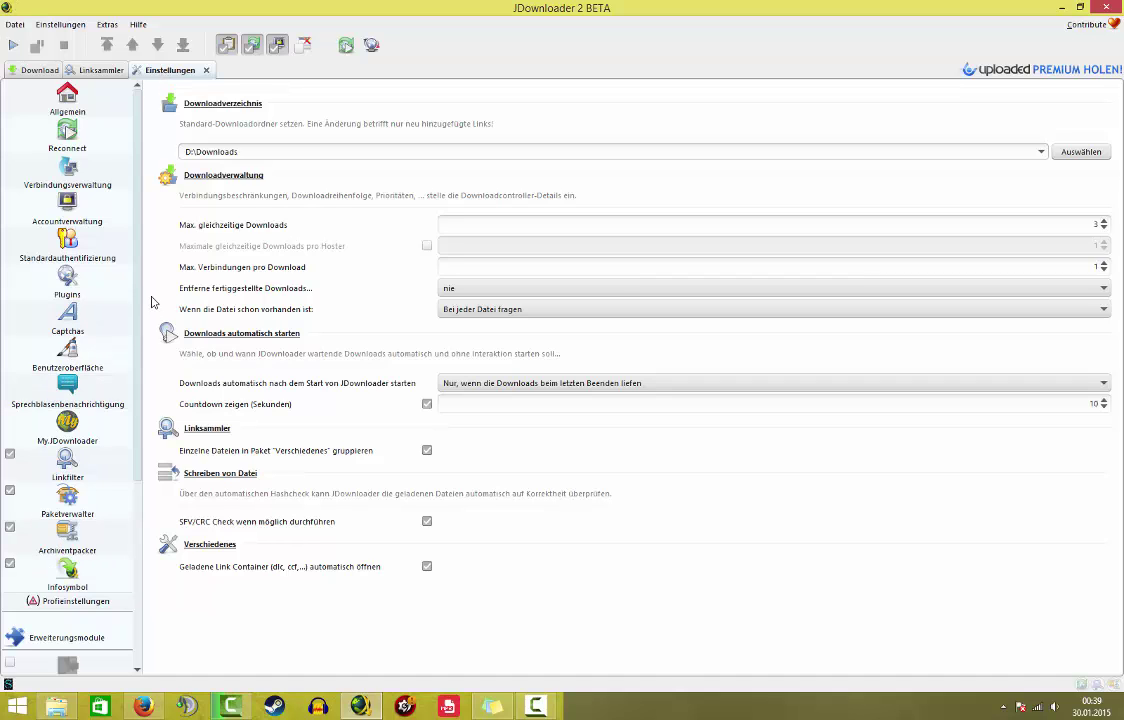
pyautogui.scroll(-2, 124, 265)
pyautogui.scroll(2, 130, 245)
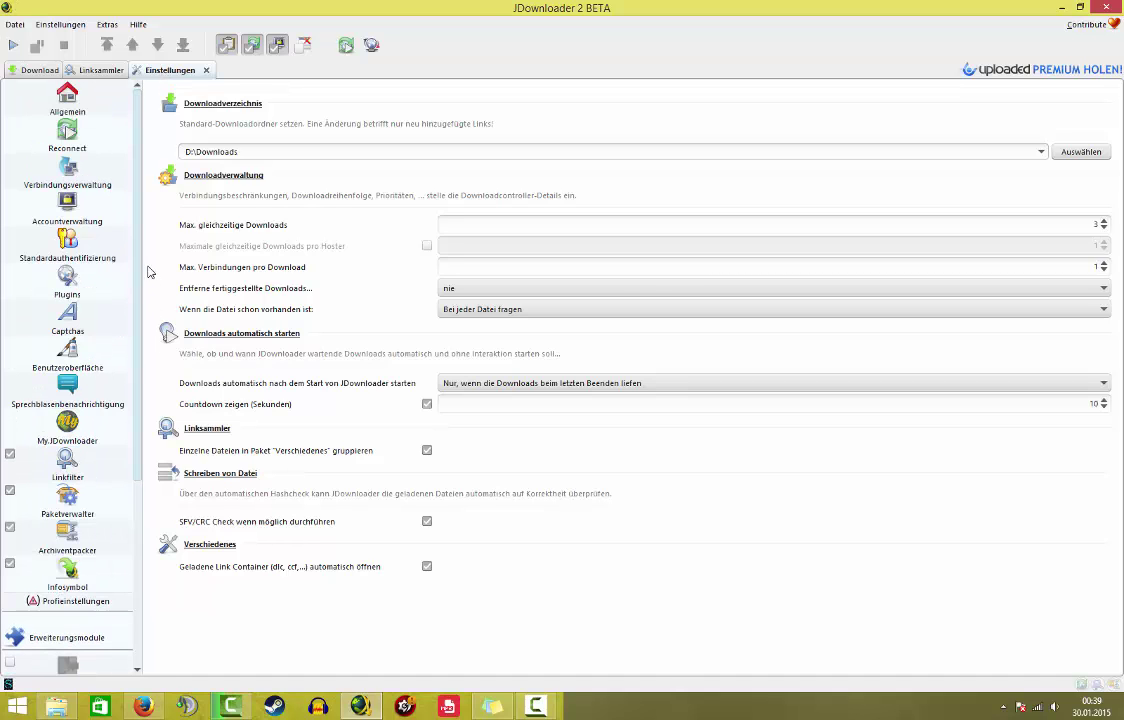
pyautogui.click(56, 26)
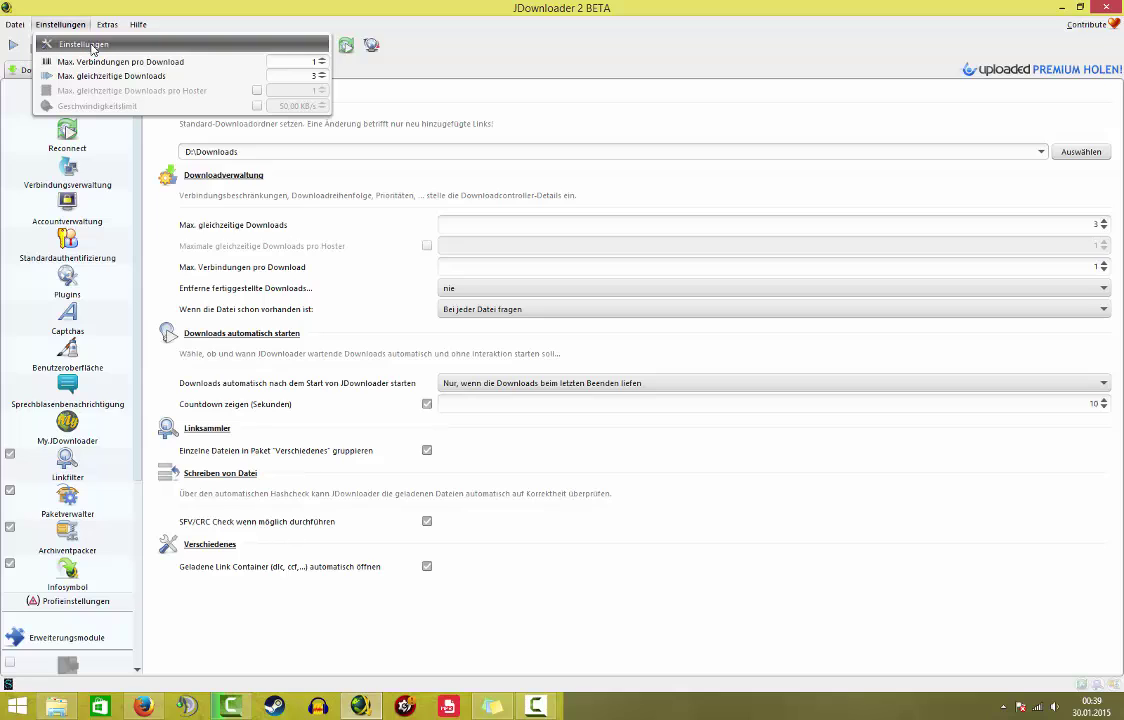
pyautogui.click(123, 46)
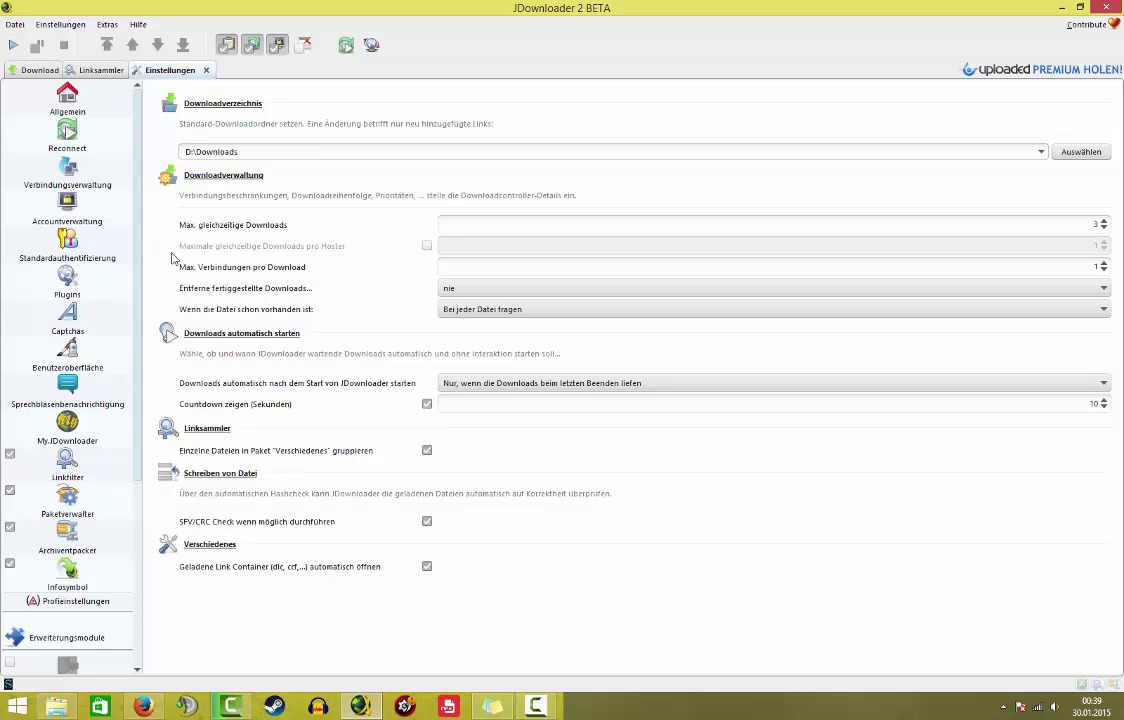
pyautogui.click(62, 212)
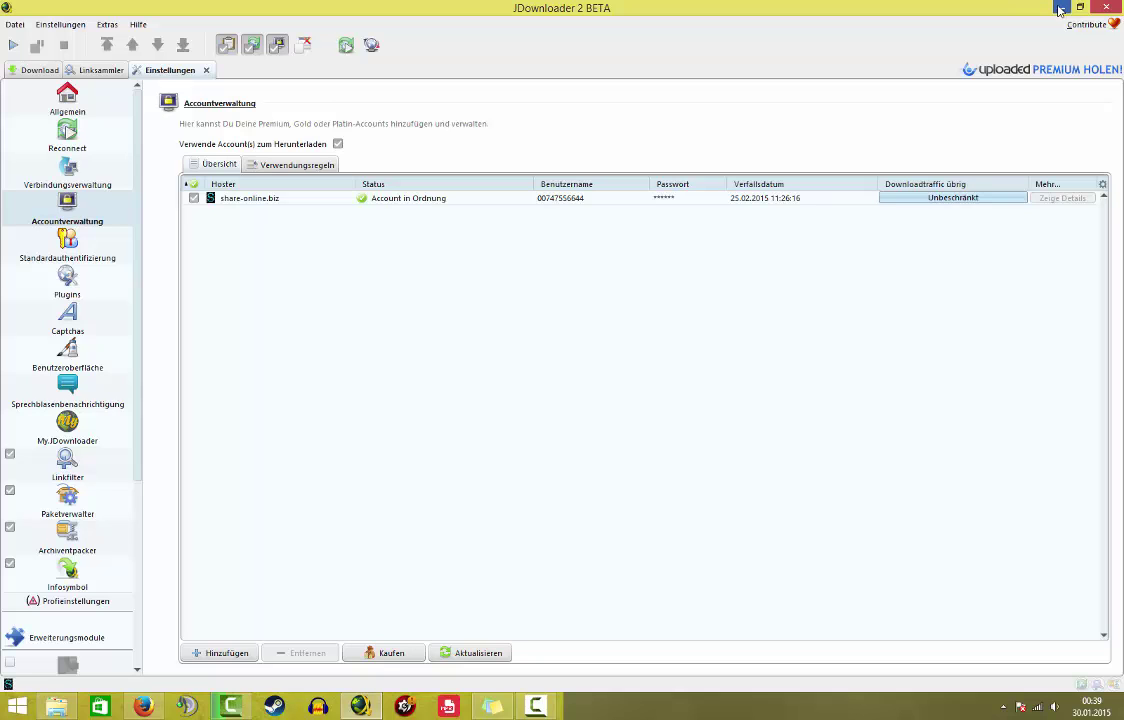
pyautogui.doubleClick(895, 10)
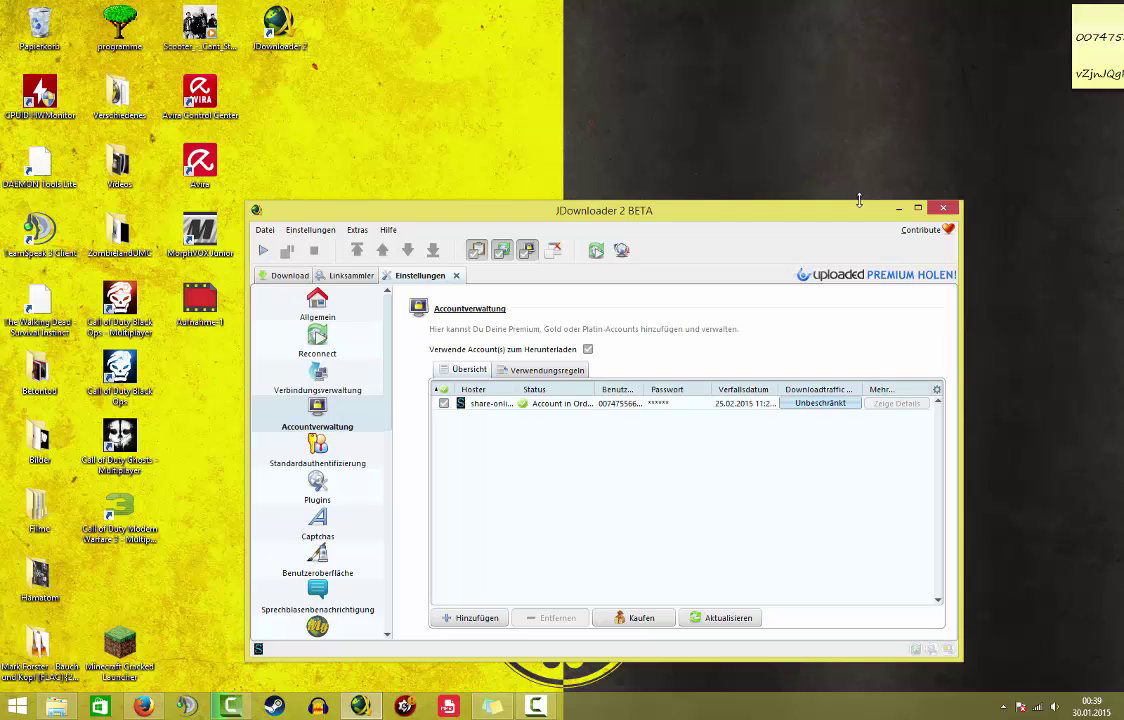
pyautogui.doubleClick(833, 210)
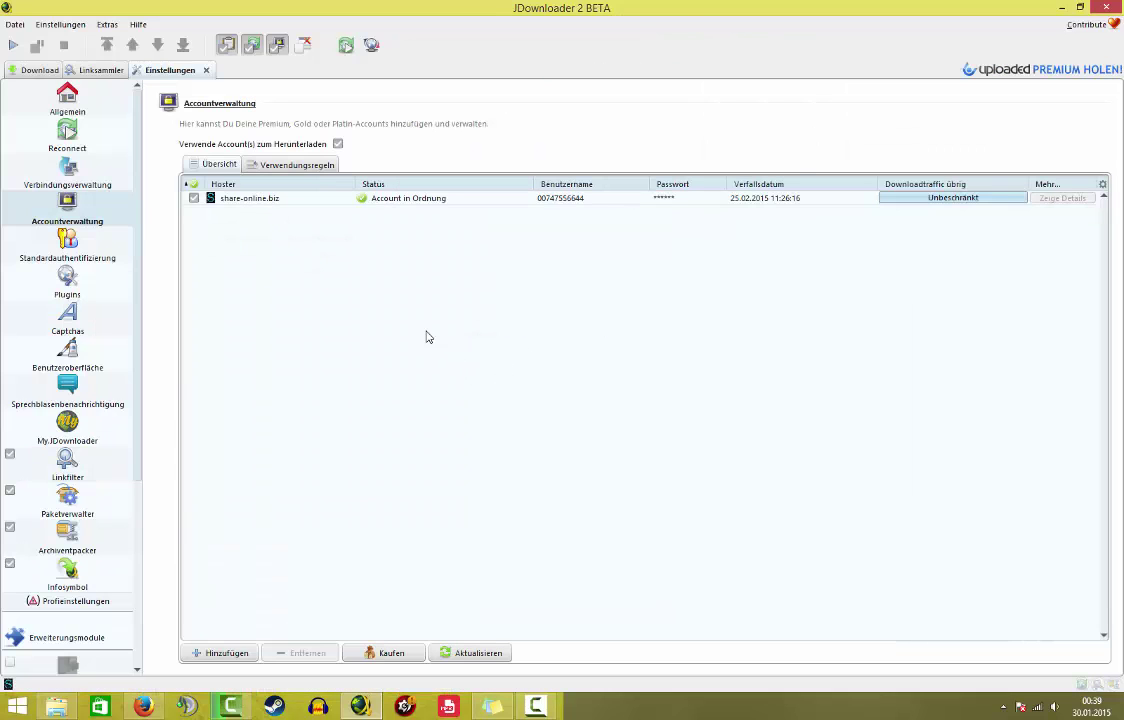
# Start adding a new account and choose share-online.biz as its hoster.
pyautogui.click(226, 653)
pyautogui.moveTo(573, 279); pyautogui.dragTo(363, 376)
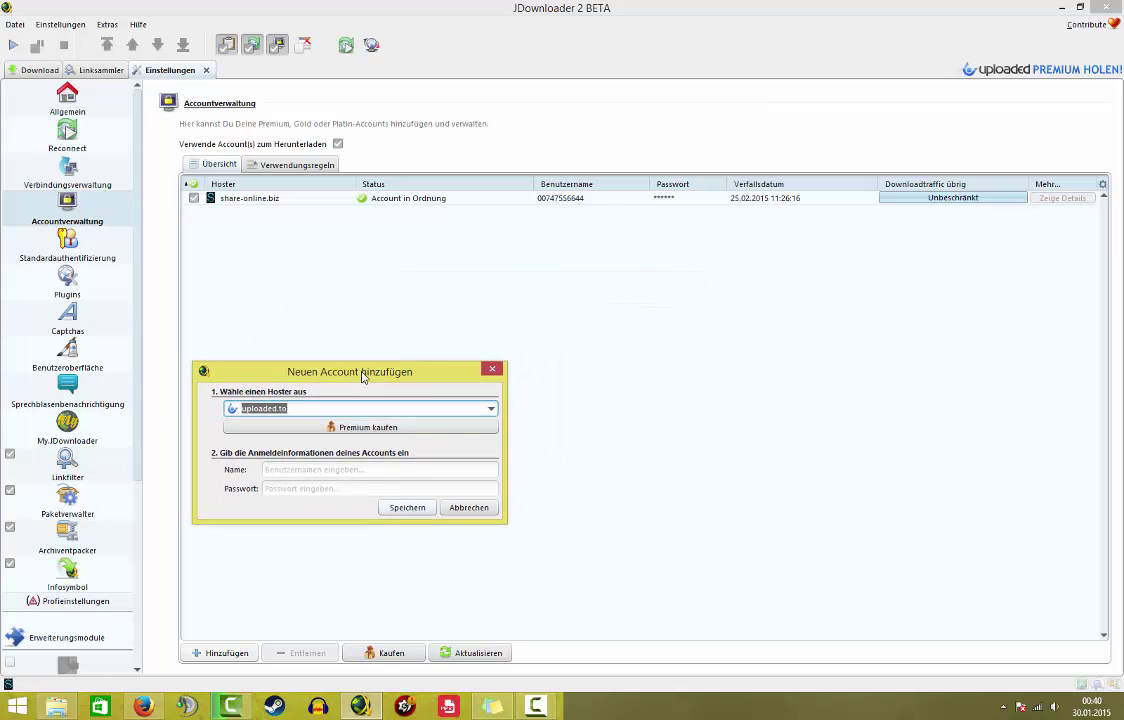
pyautogui.click(490, 411)
pyautogui.scroll(-5, 401, 462)
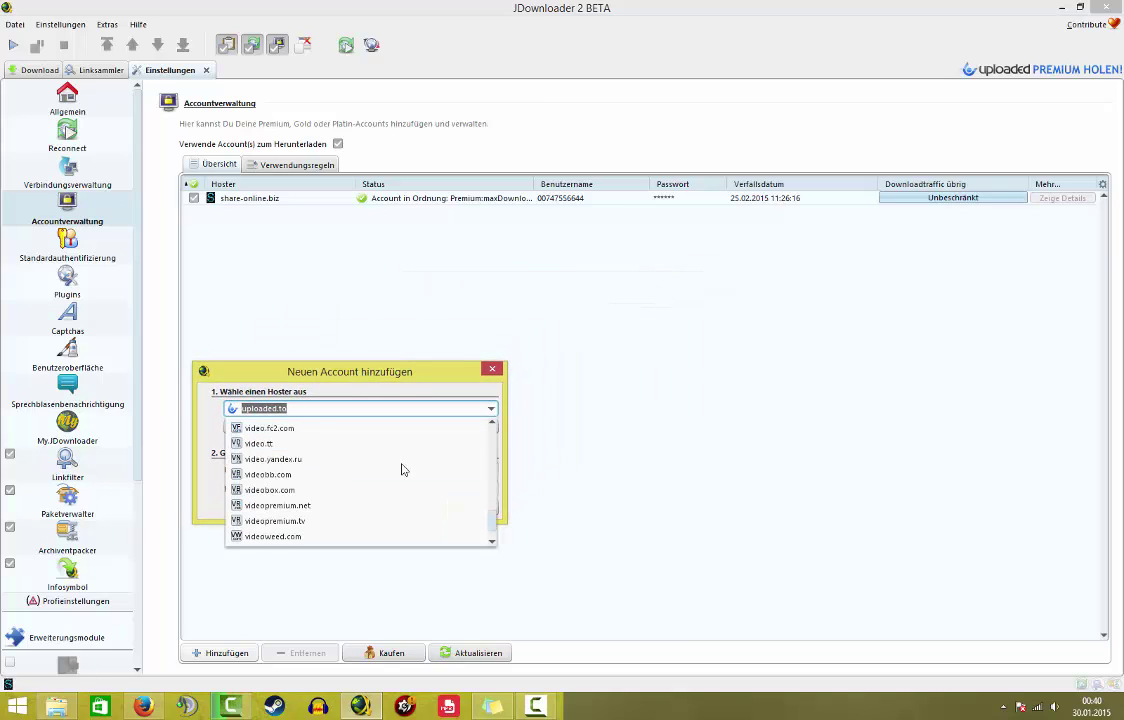
pyautogui.scroll(-6, 401, 468)
pyautogui.scroll(10, 401, 470)
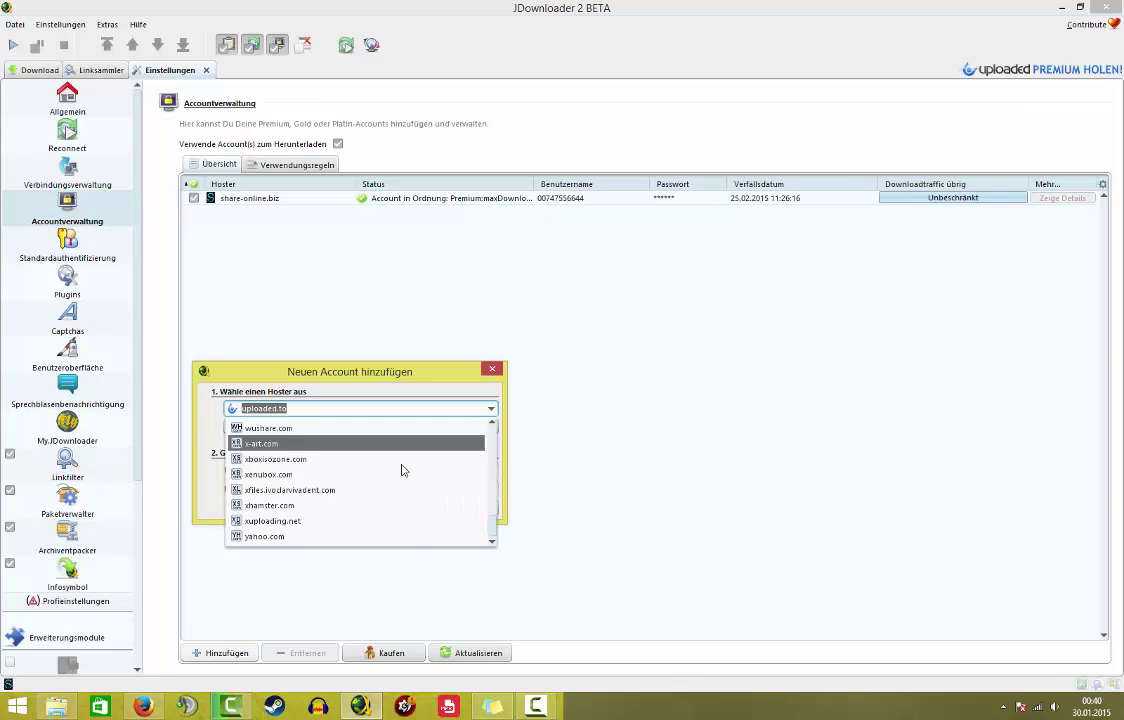
pyautogui.scroll(3, 401, 470)
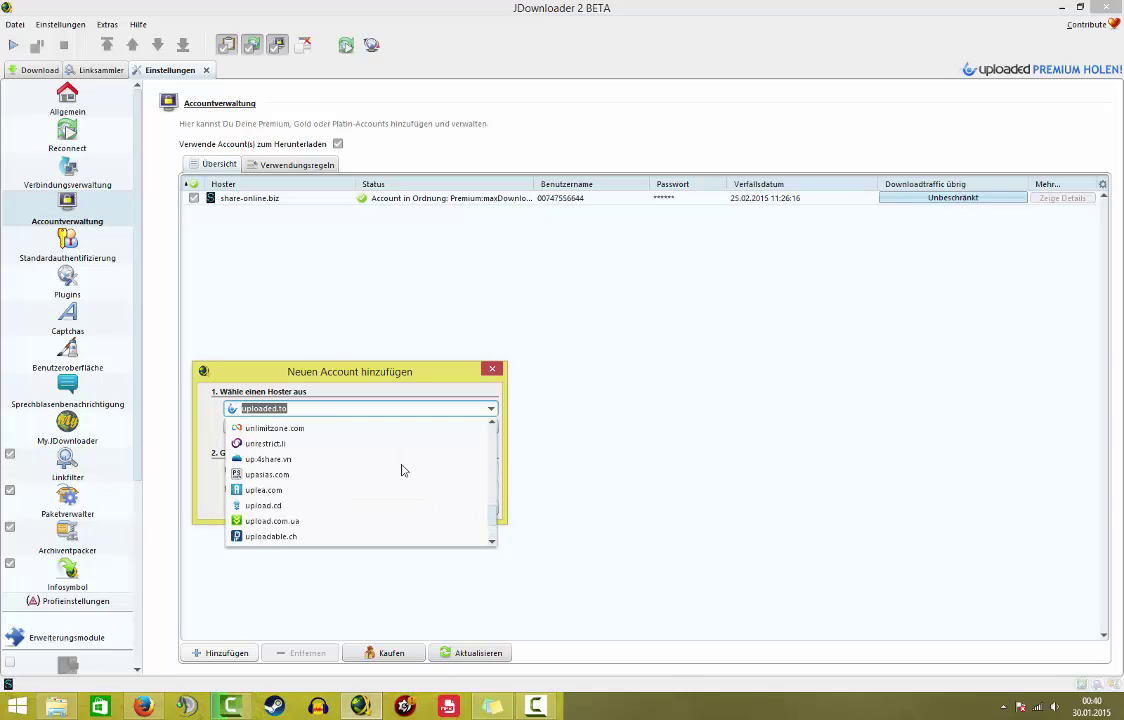
pyautogui.scroll(5, 401, 470)
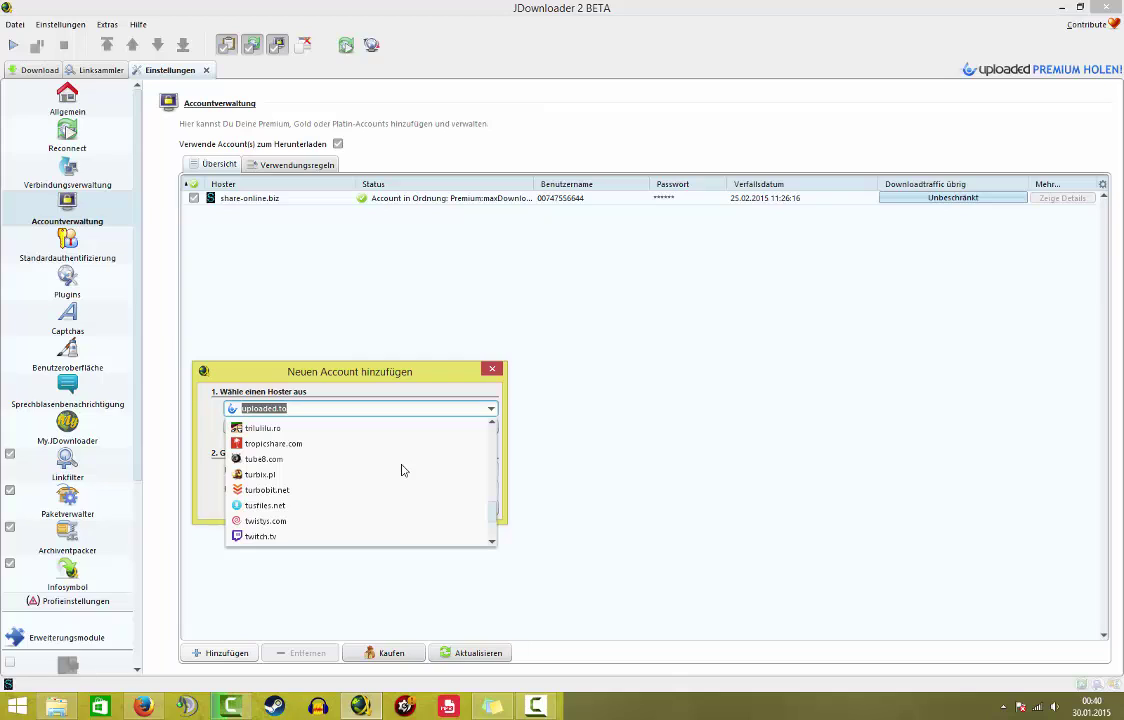
pyautogui.scroll(2, 403, 470)
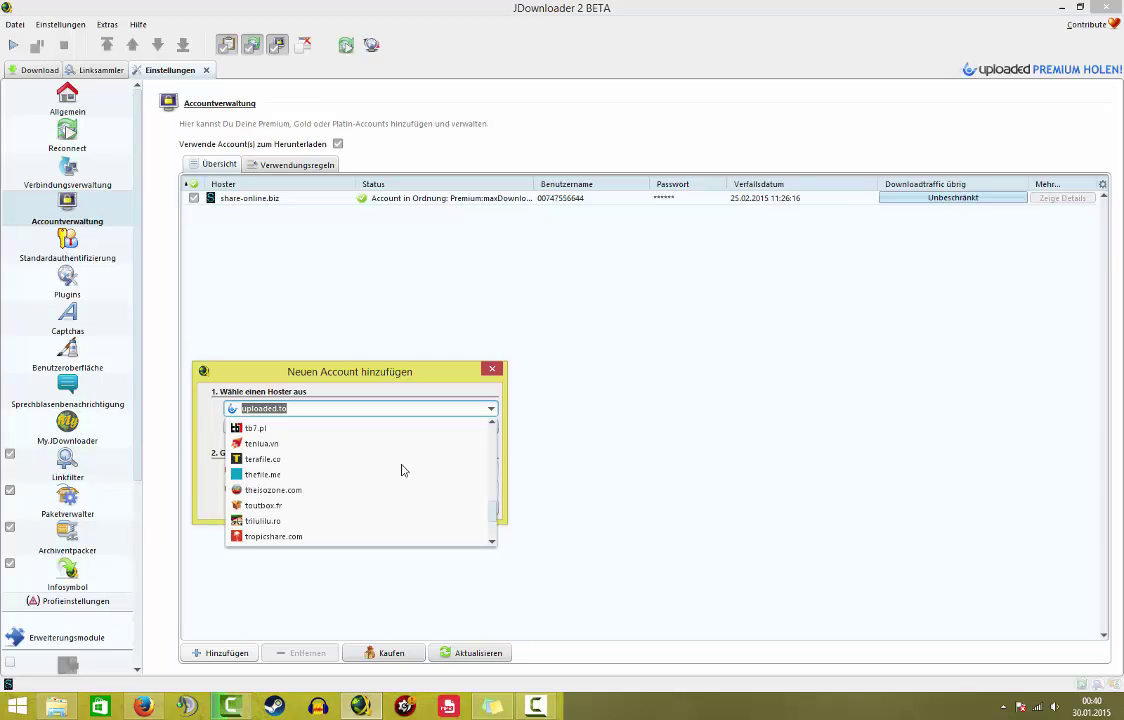
pyautogui.scroll(5, 401, 470)
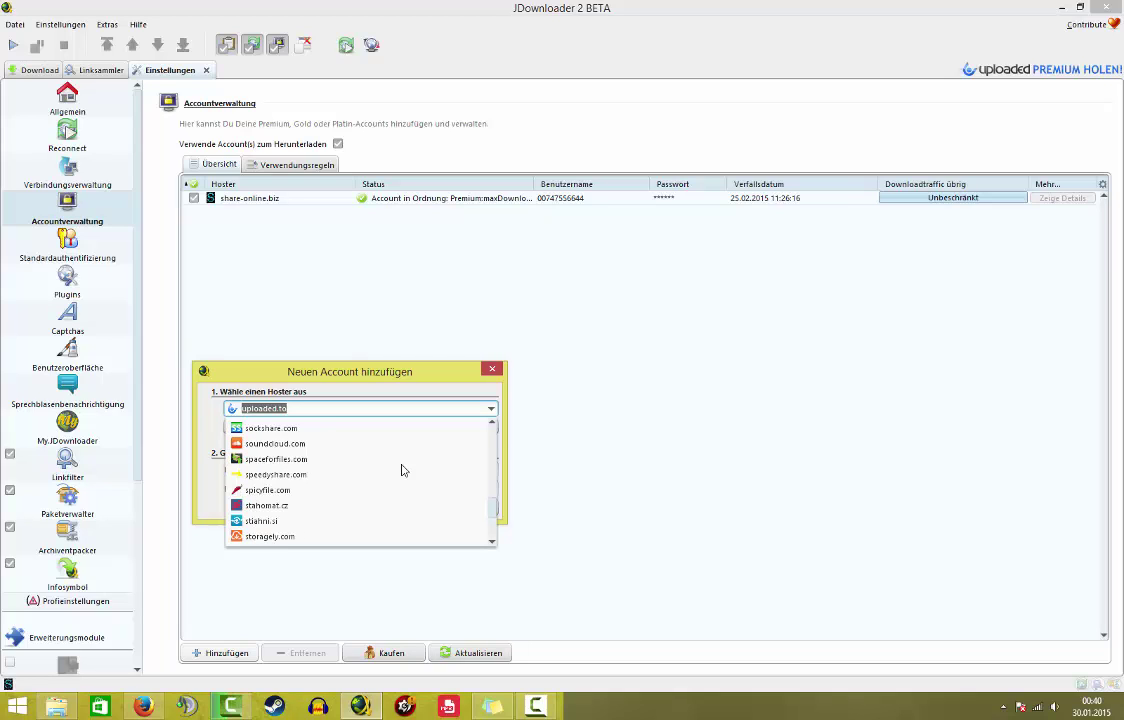
pyautogui.scroll(2, 401, 470)
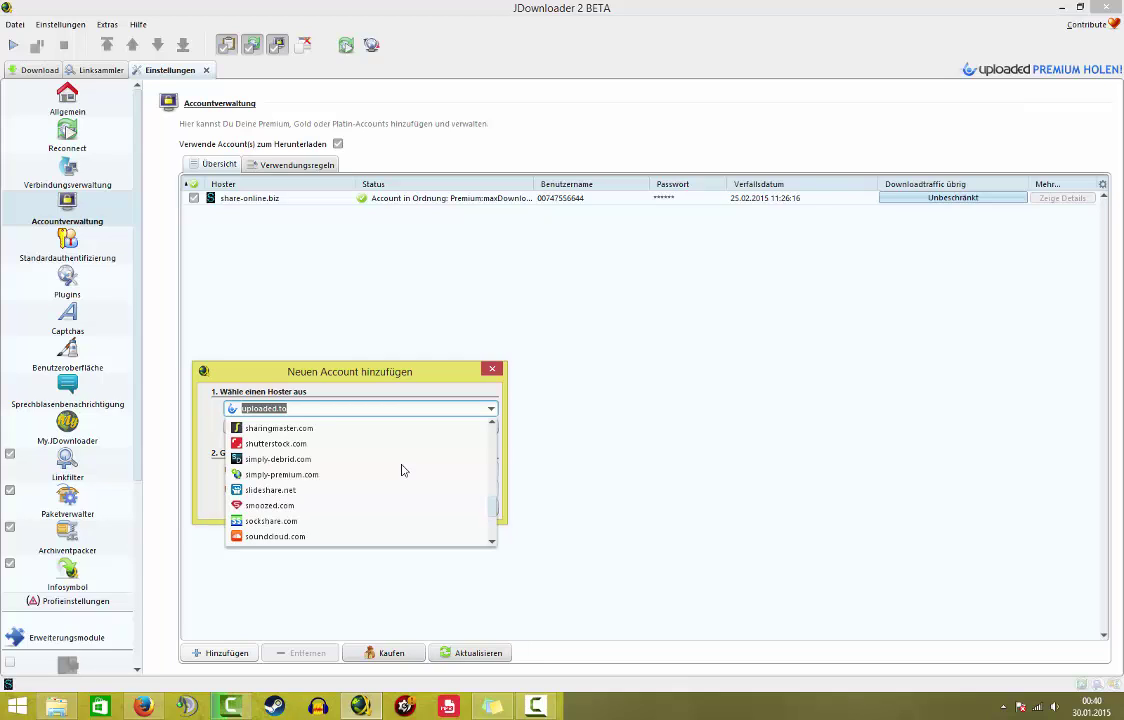
pyautogui.scroll(1, 376, 467)
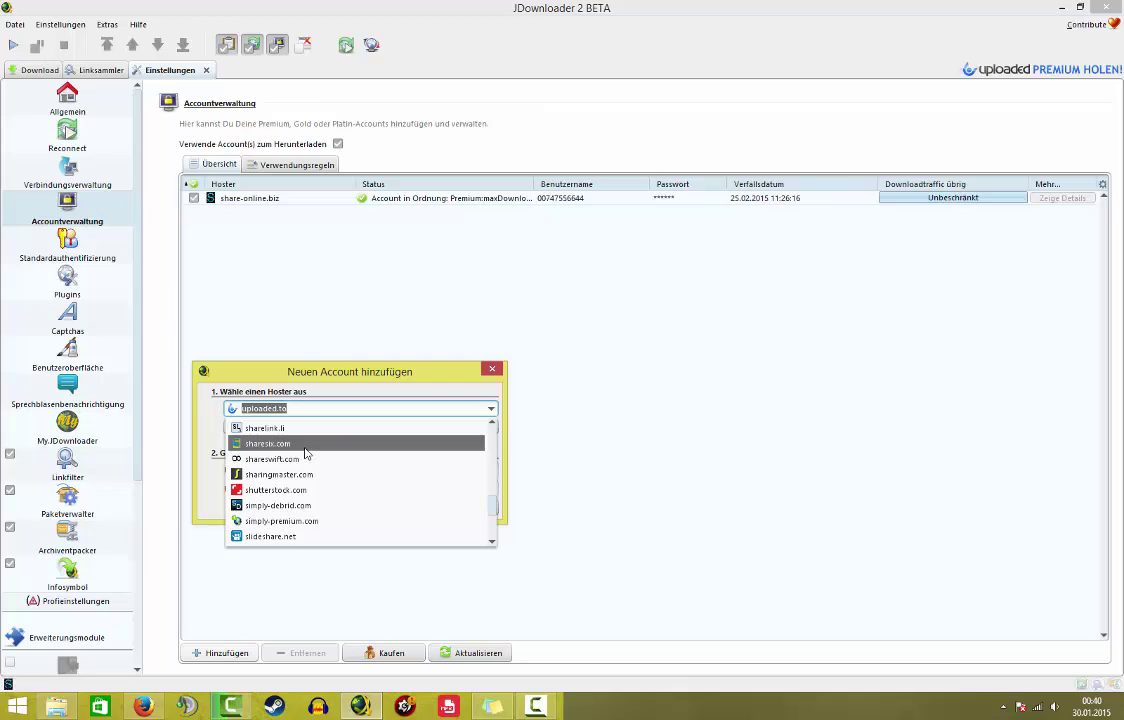
pyautogui.scroll(1, 306, 460)
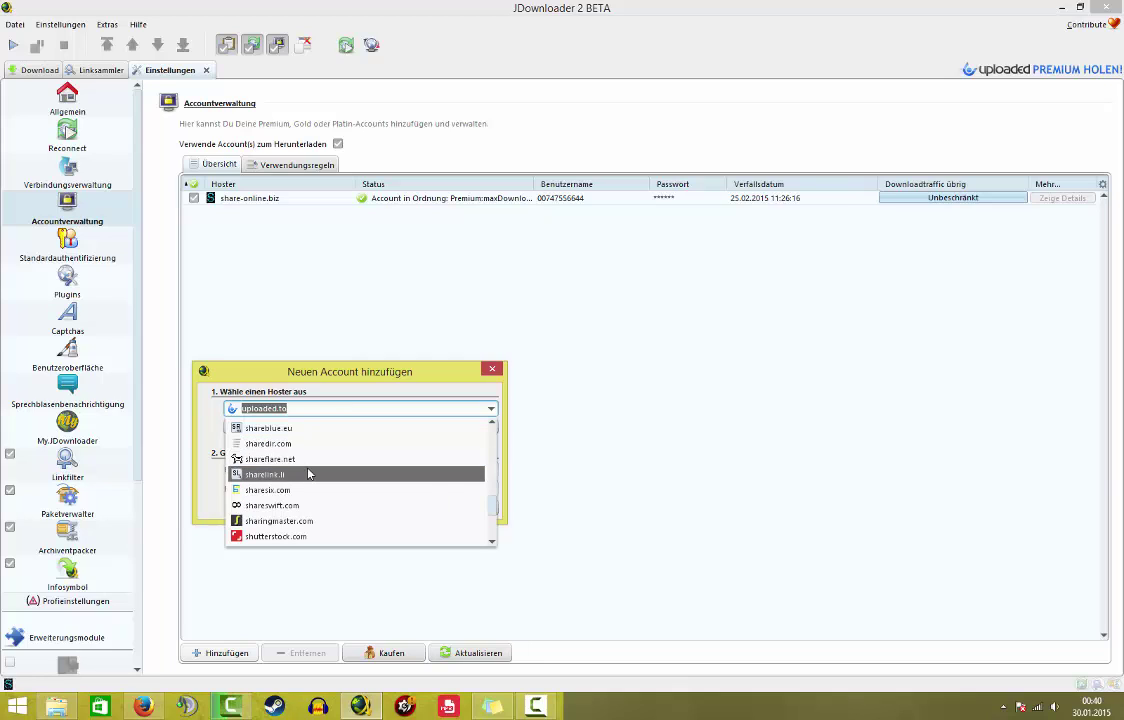
pyautogui.scroll(1, 308, 473)
pyautogui.scroll(1, 308, 473)
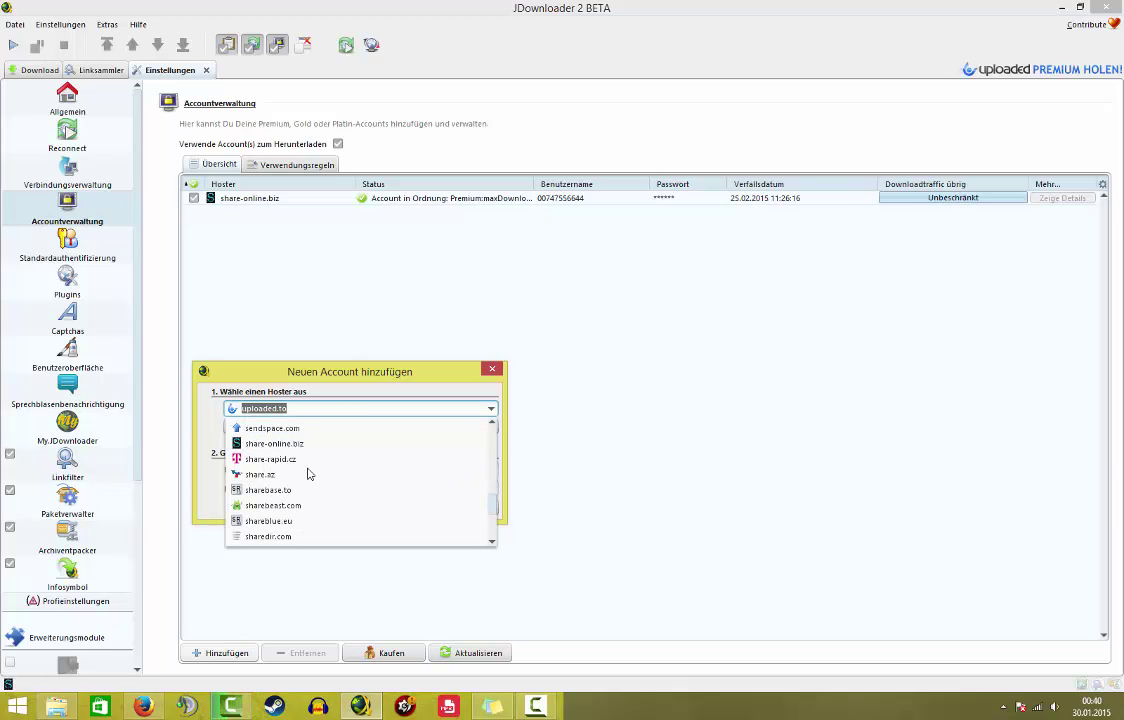
pyautogui.click(300, 446)
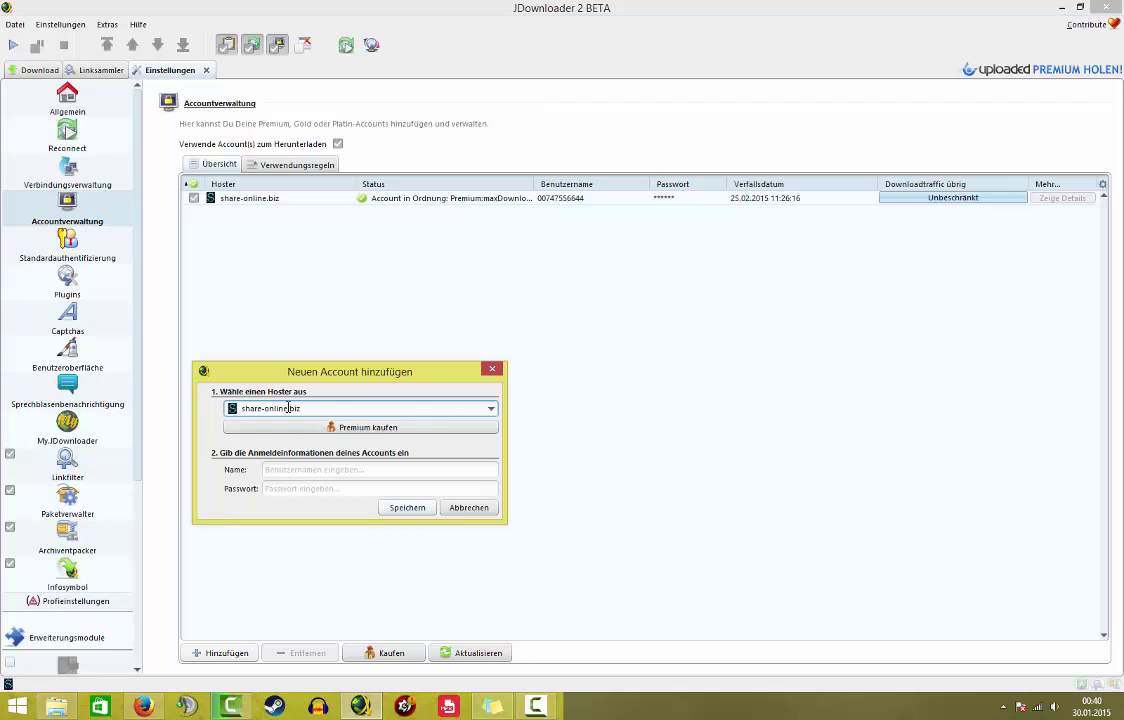
# Point out the new account's name and password fields, and close the dialog without saving.
pyautogui.click(356, 472)
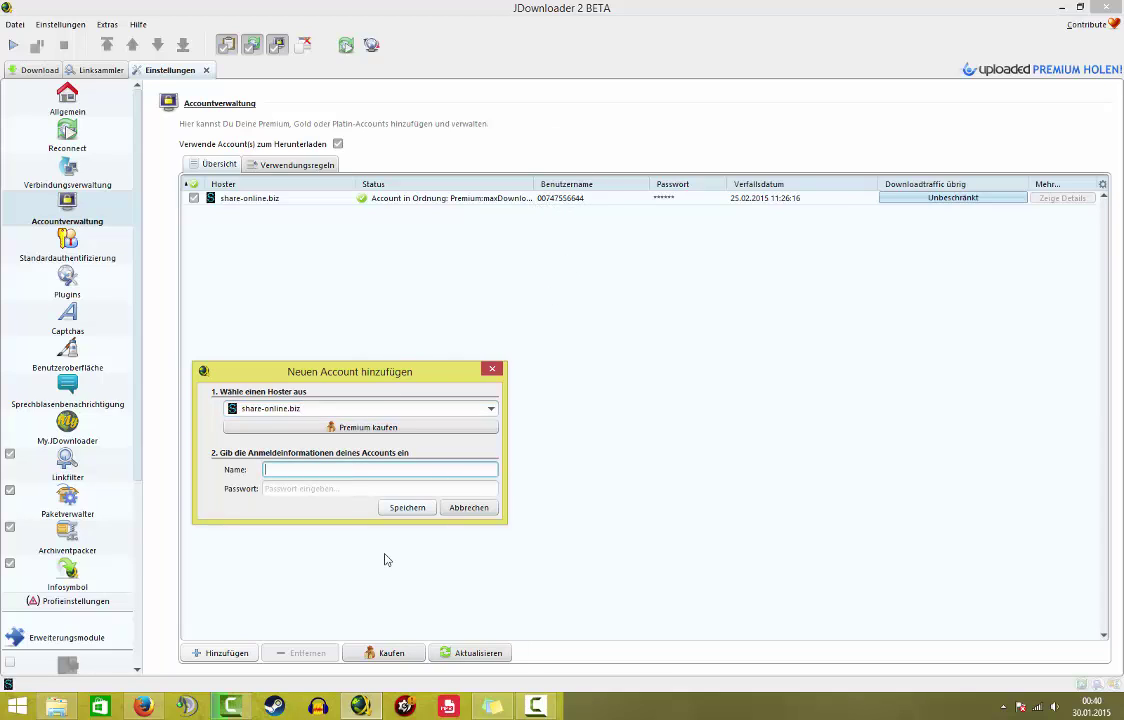
pyautogui.click(325, 489)
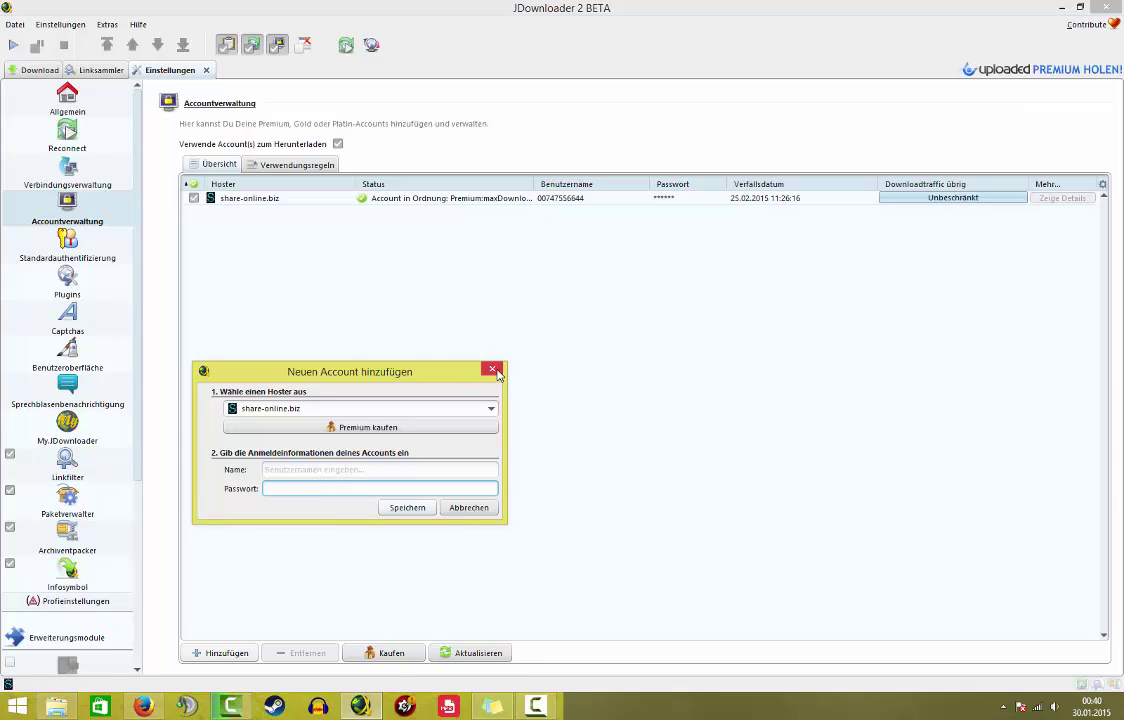
pyautogui.click(505, 370)
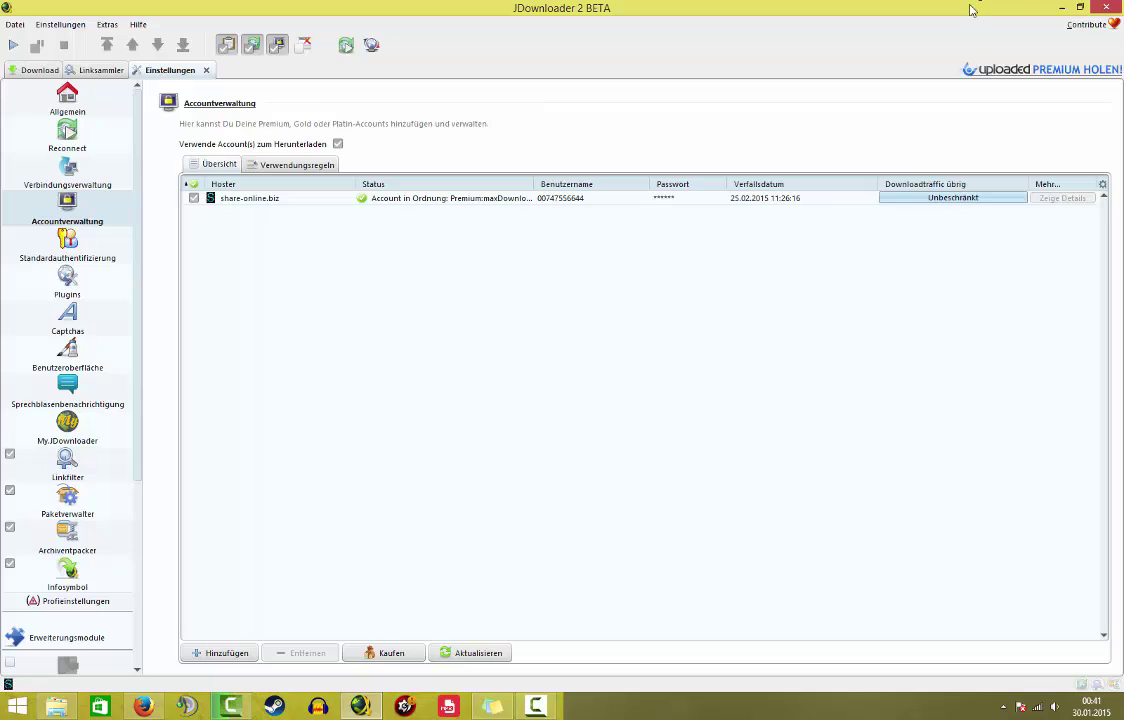
# Look through the download list and the link collector (Linksammler), collapsing the GTASAML0 package.
pyautogui.click(27, 68)
pyautogui.click(95, 70)
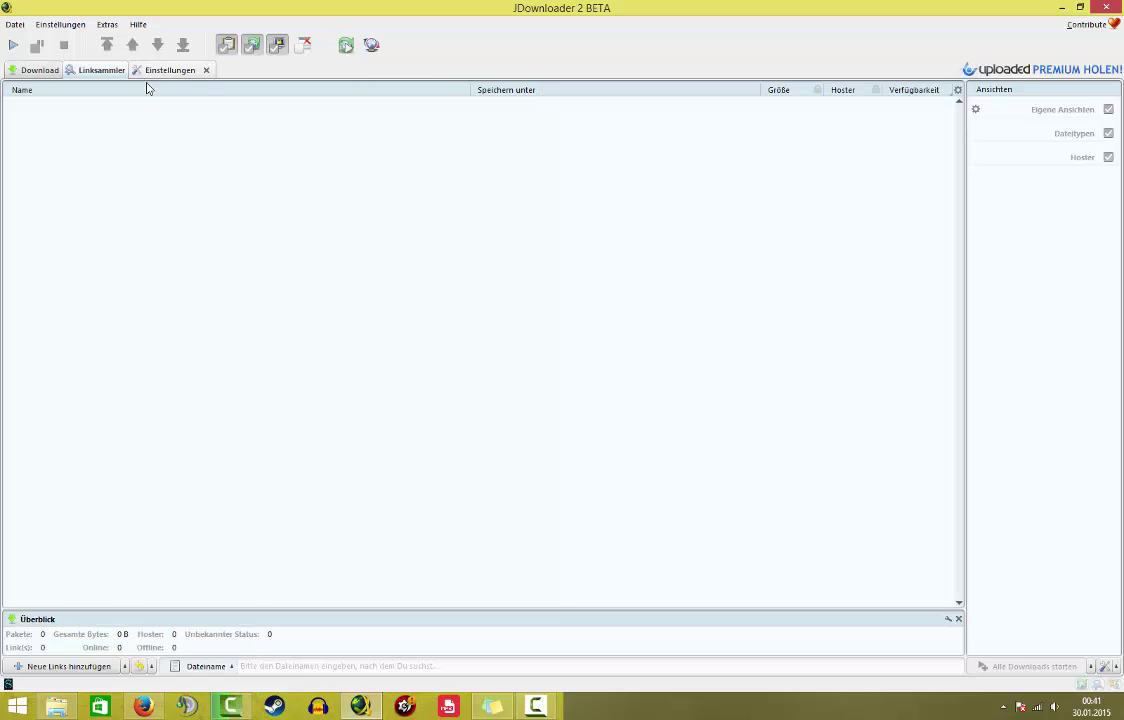
pyautogui.click(21, 69)
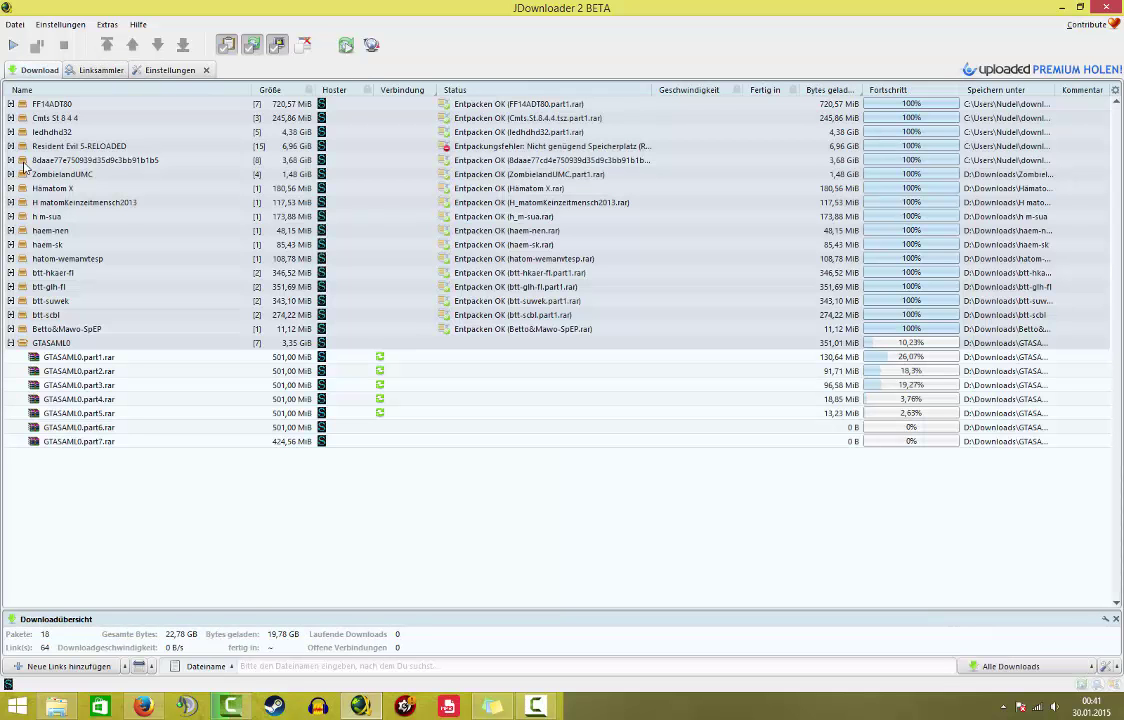
pyautogui.click(11, 343)
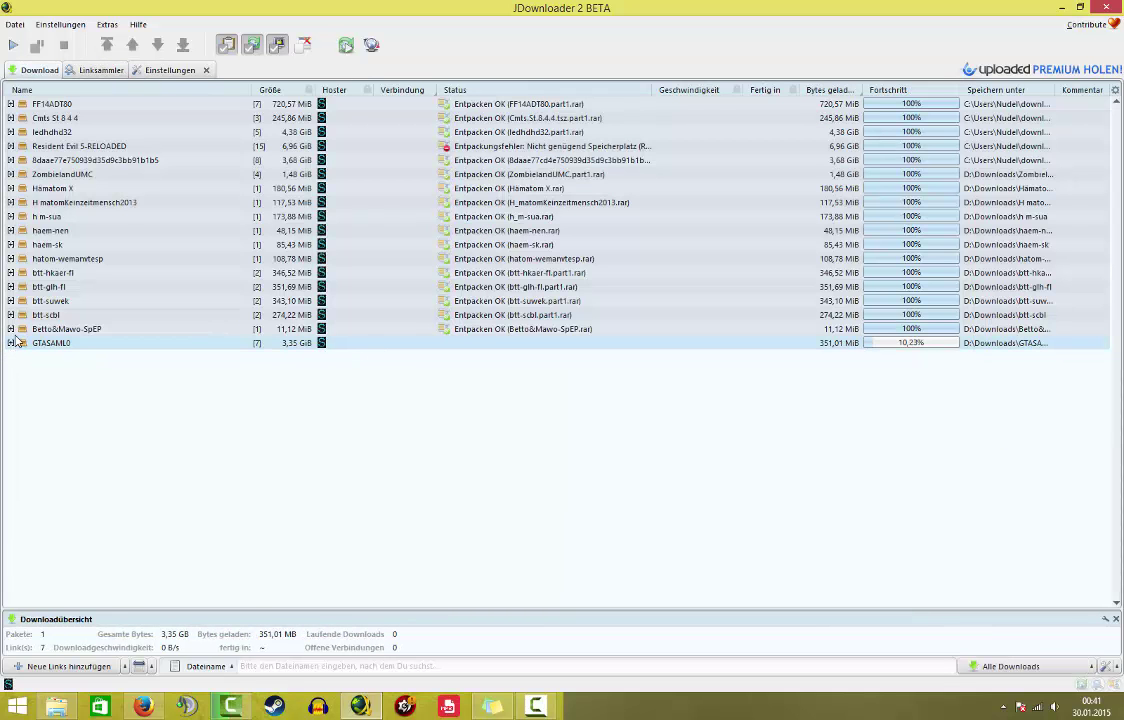
pyautogui.click(95, 68)
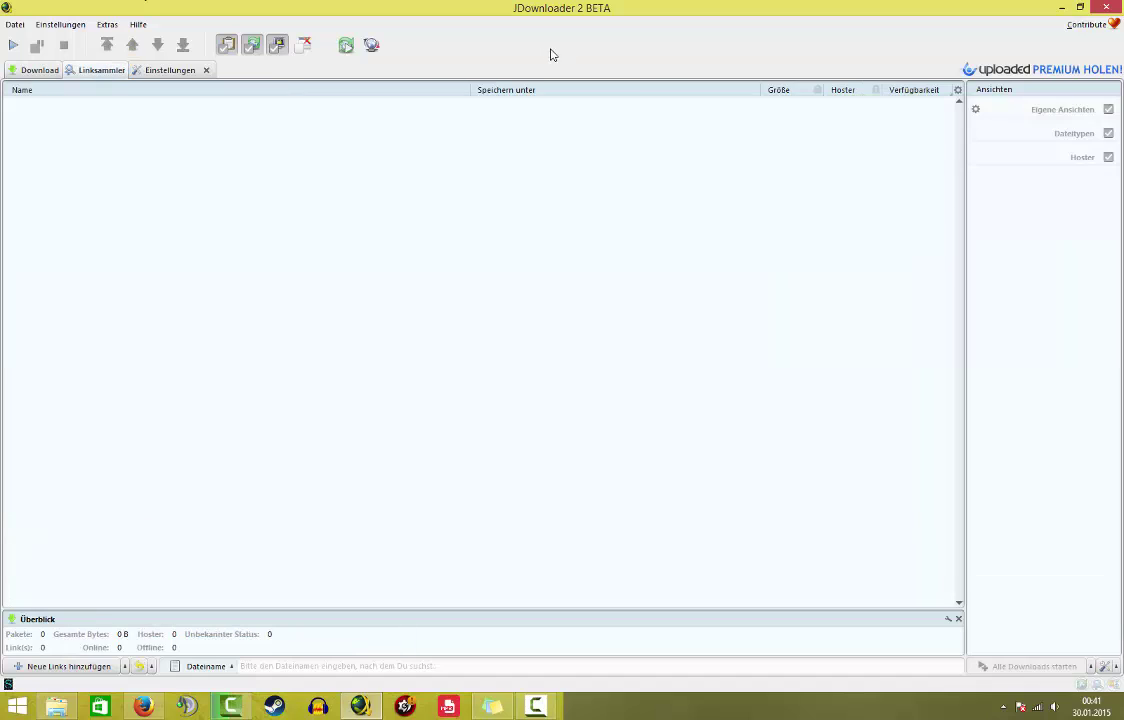
# Minimize JDownloader, switch to the Minecraft v.1.7.9 download page in Firefox, and open its Share-Online.biz Click'n'Load option.
pyautogui.click(1061, 7)
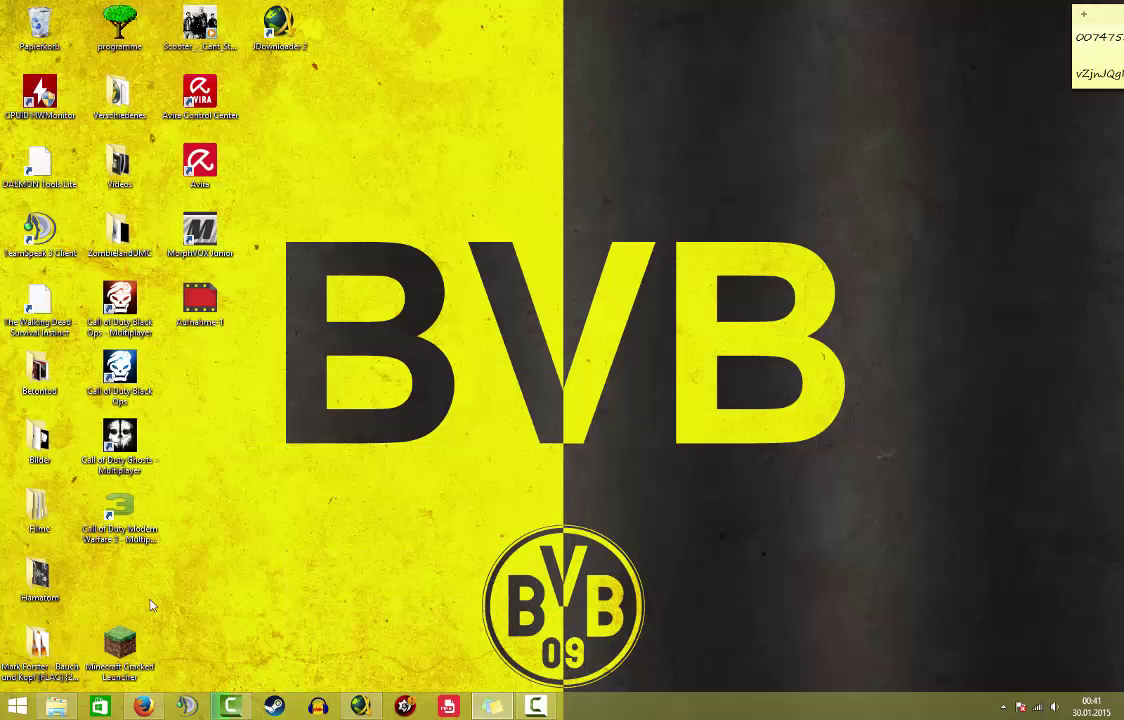
pyautogui.doubleClick(119, 645)
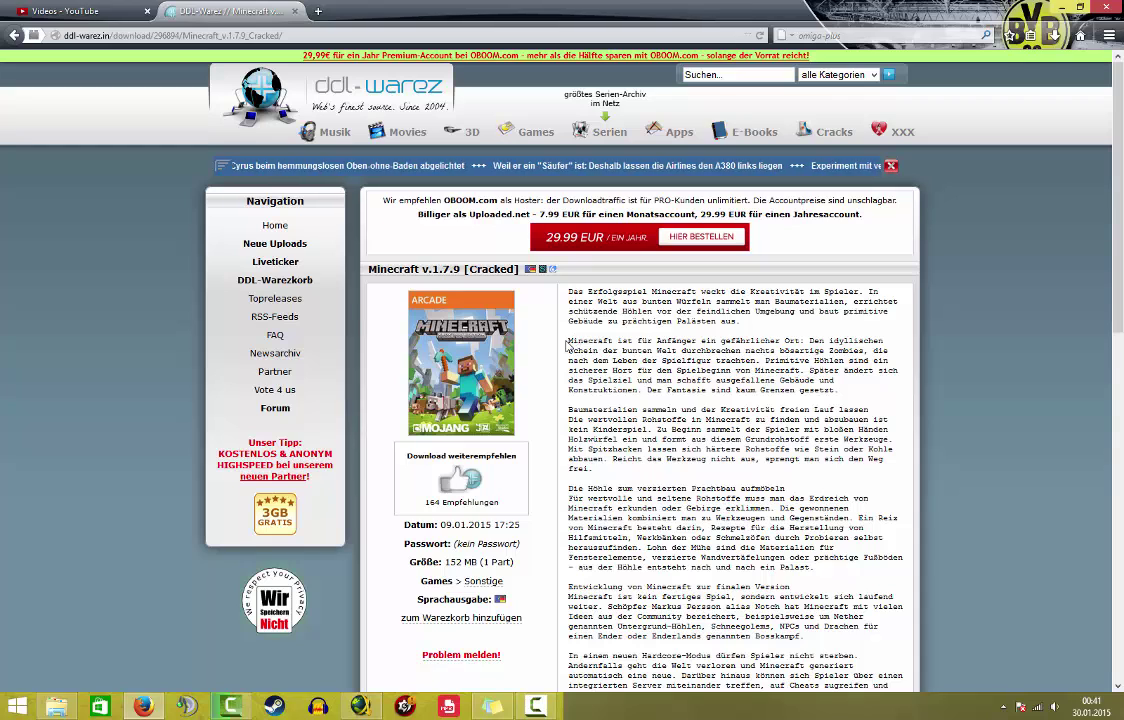
pyautogui.tripleClick(652, 341)
pyautogui.click(728, 375)
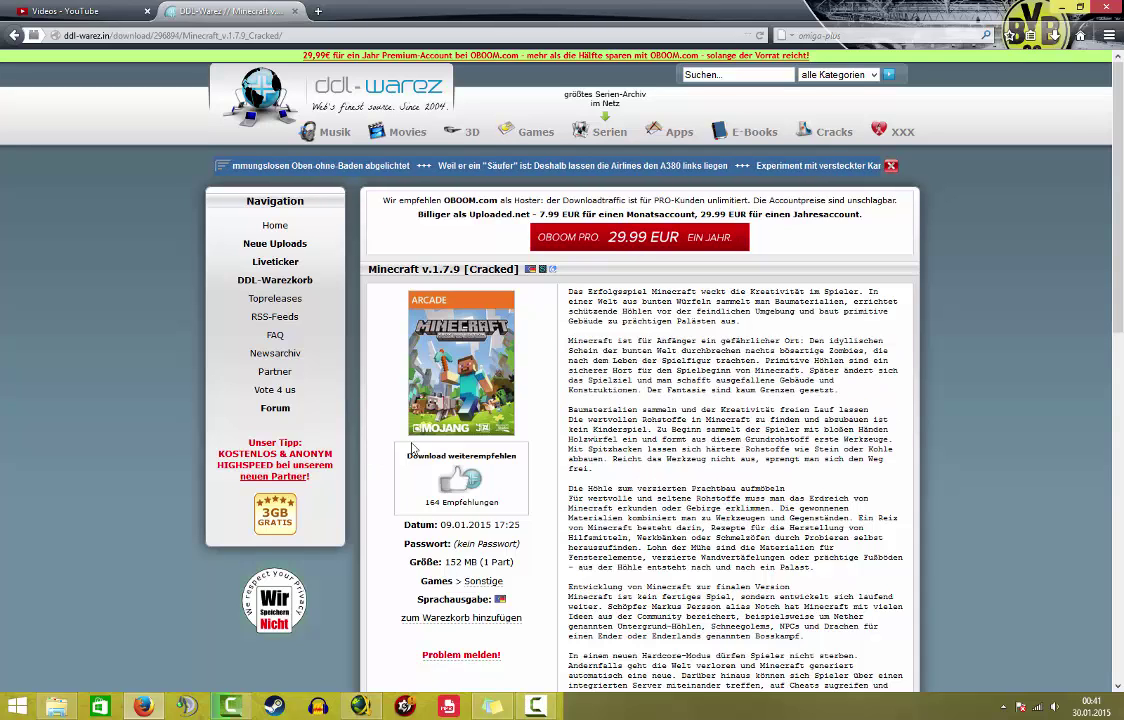
pyautogui.scroll(-3, 665, 456)
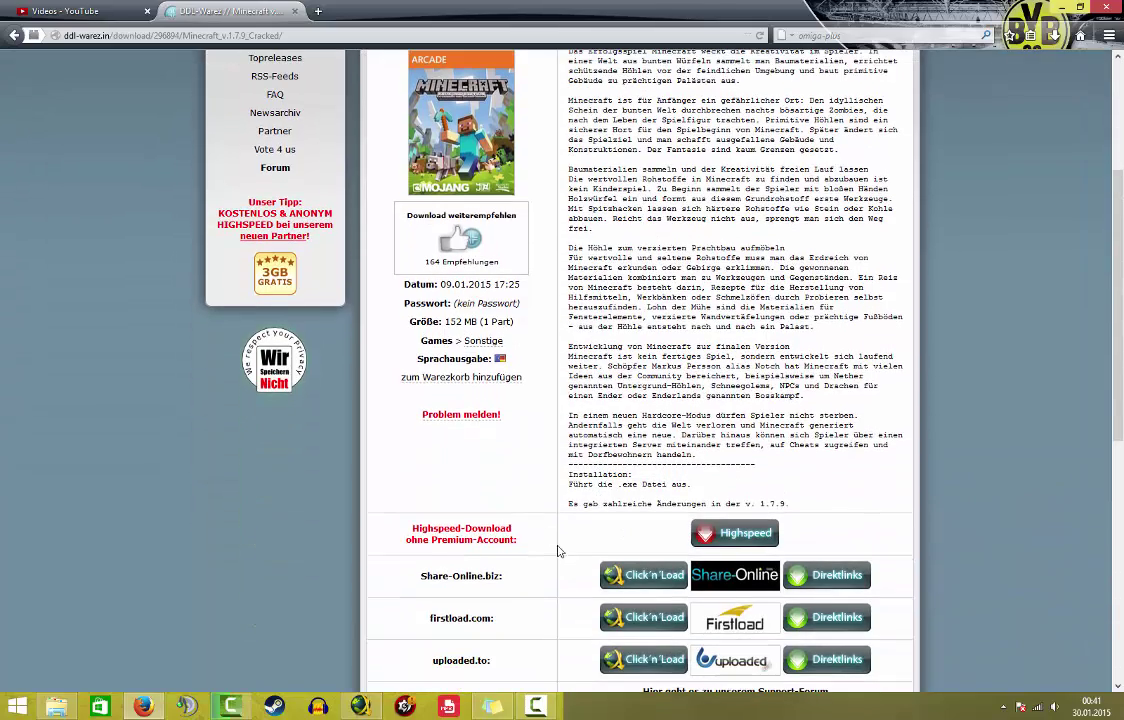
pyautogui.scroll(-1, 492, 482)
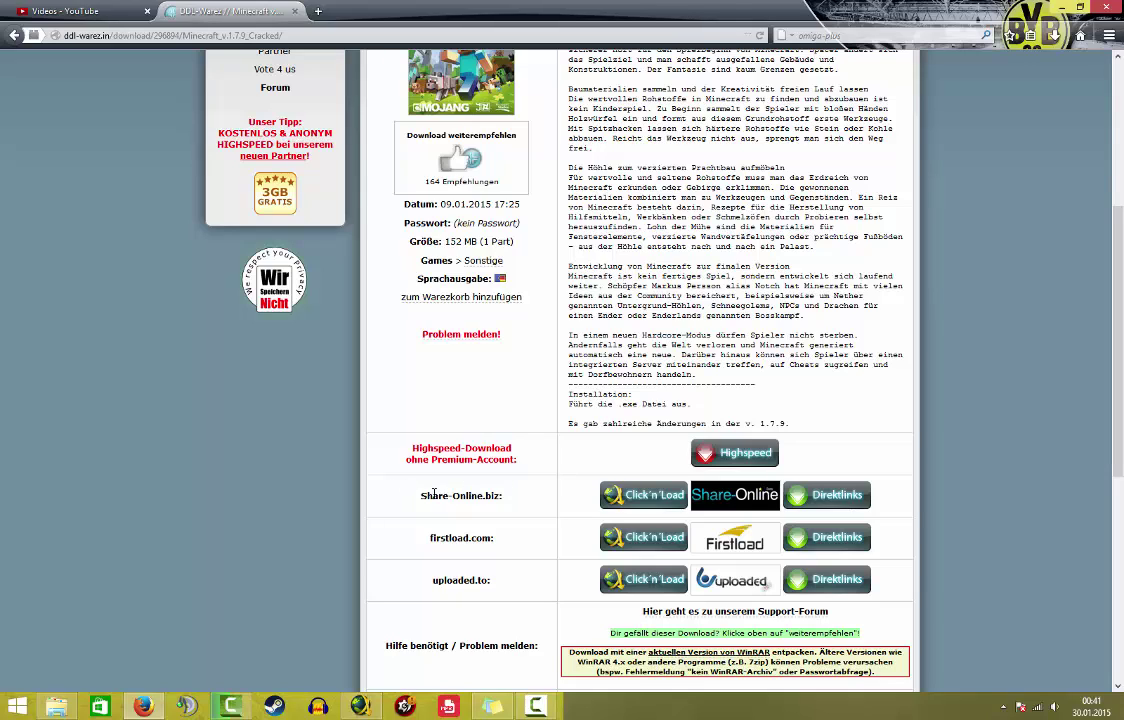
pyautogui.click(662, 496)
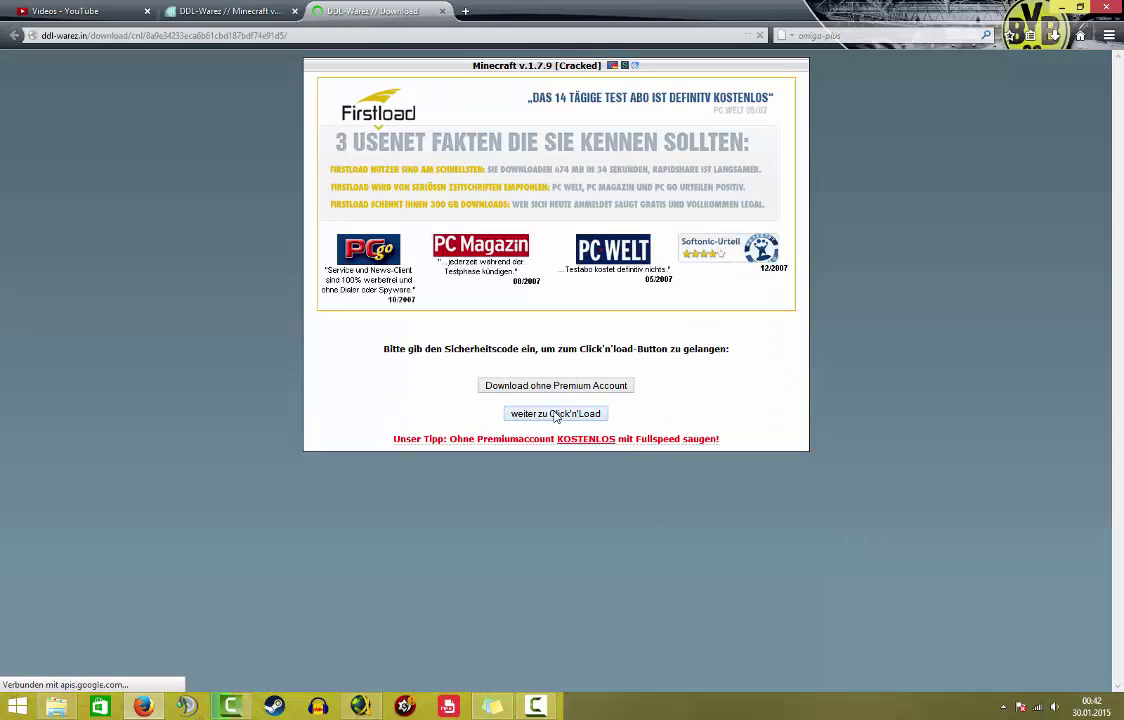
# Solve the reCAPTCHA by entering its displayed text, and transfer the Share-Online download to JDownloader with Click'n'Load.
pyautogui.click(555, 413)
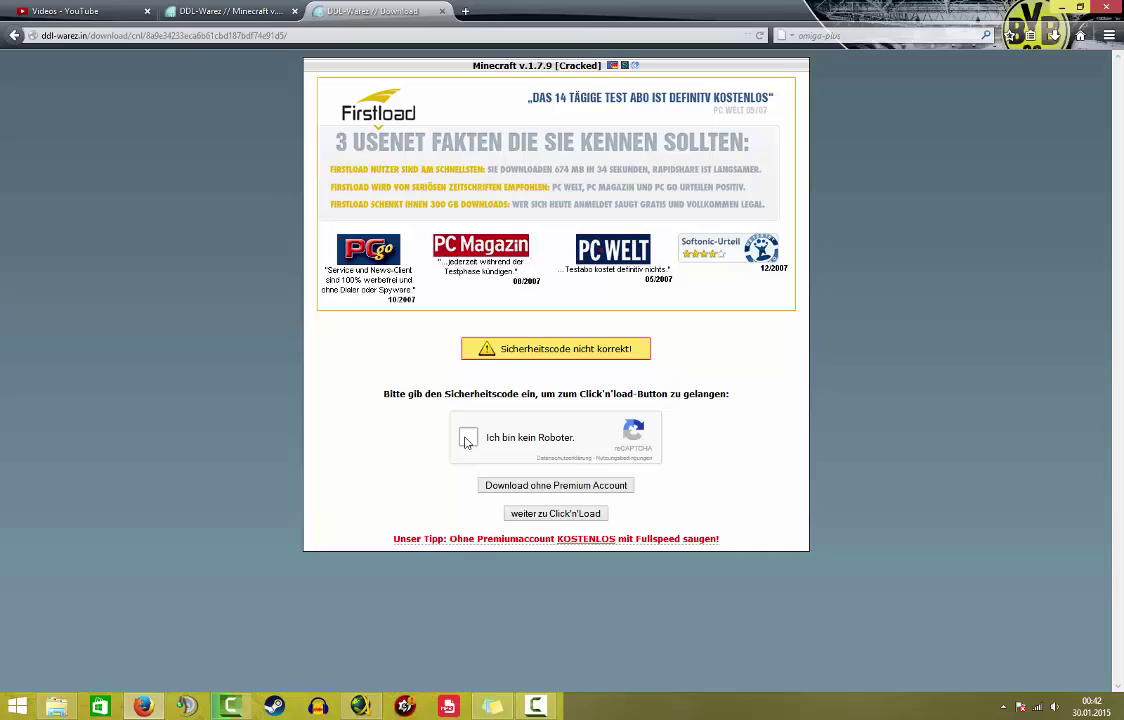
pyautogui.click(468, 440)
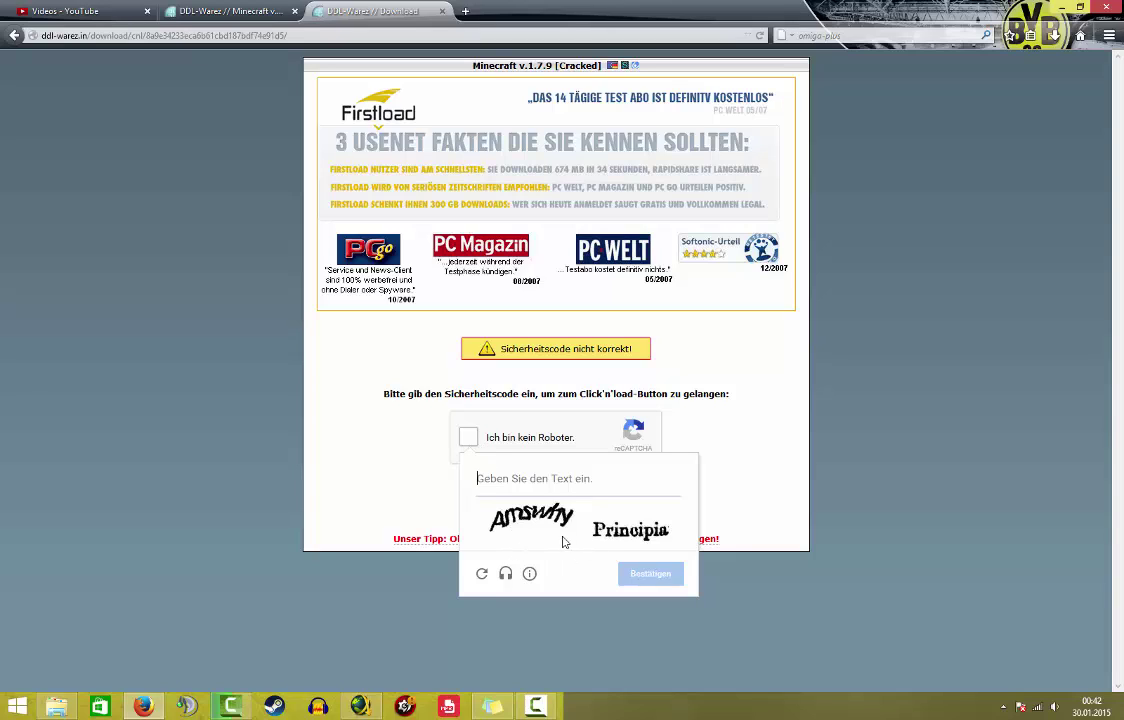
pyautogui.write('Amswhy Principia')
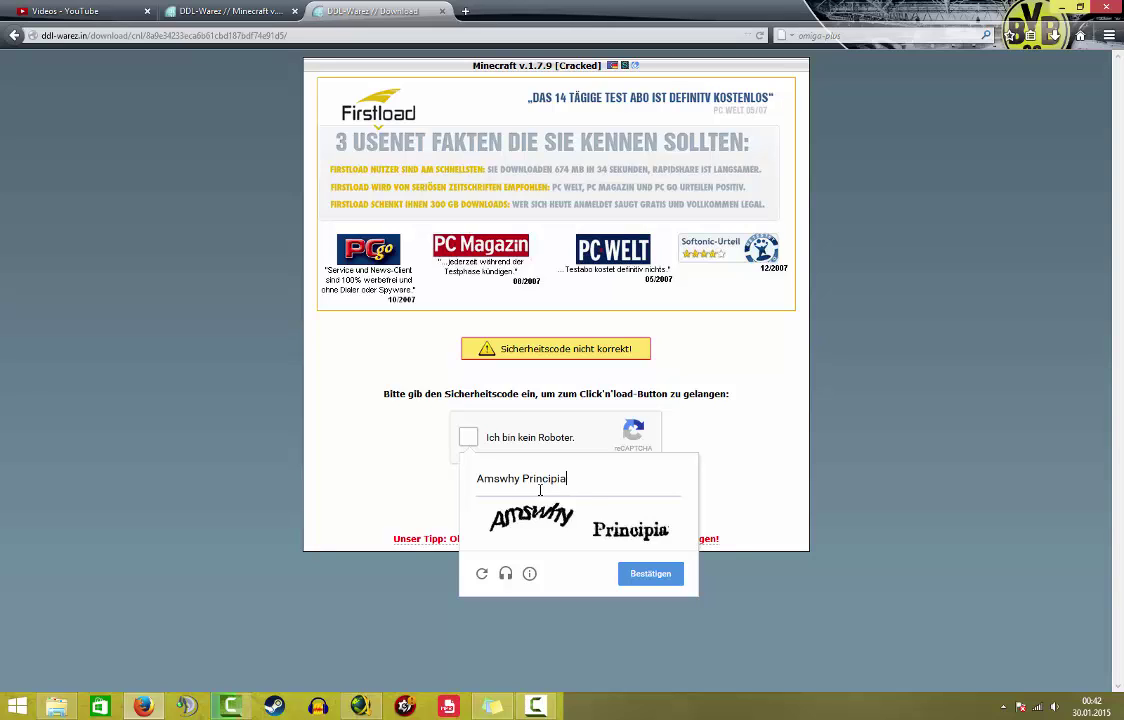
pyautogui.click(640, 574)
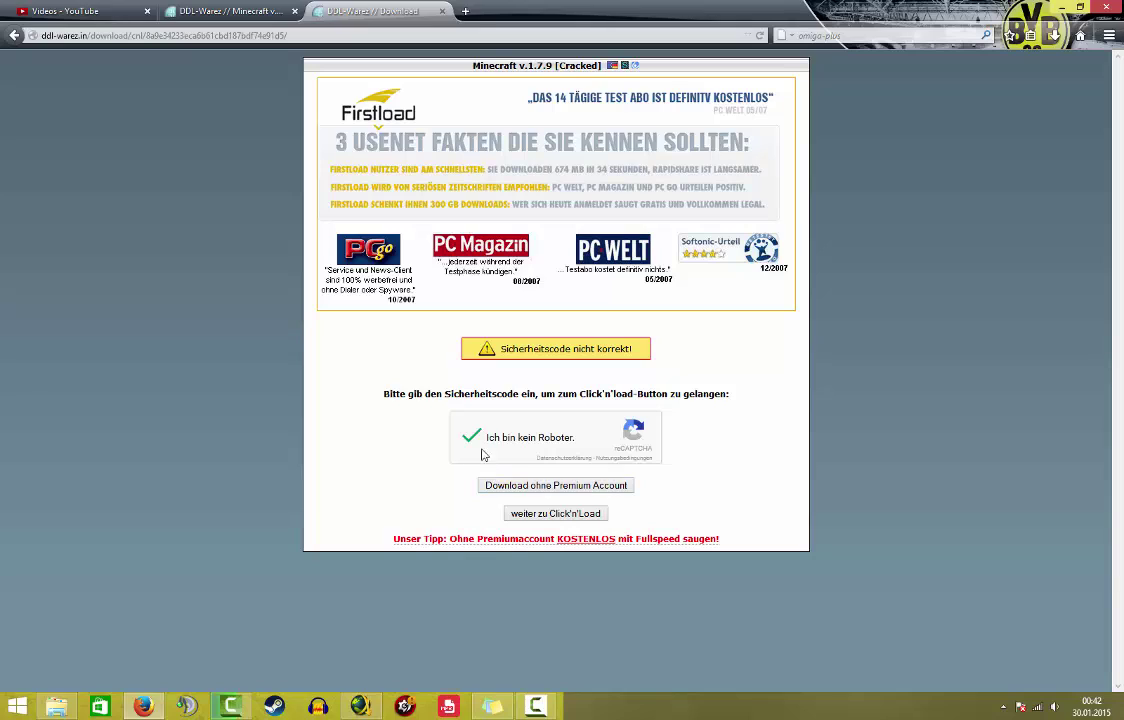
pyautogui.click(555, 513)
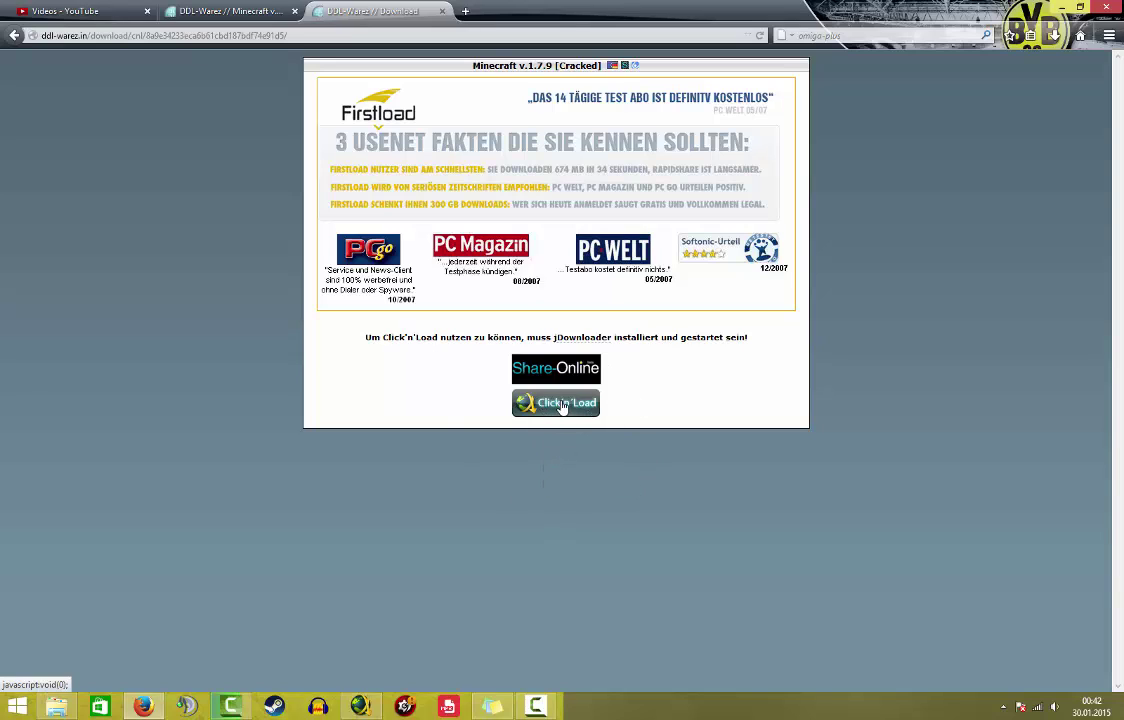
pyautogui.click(563, 404)
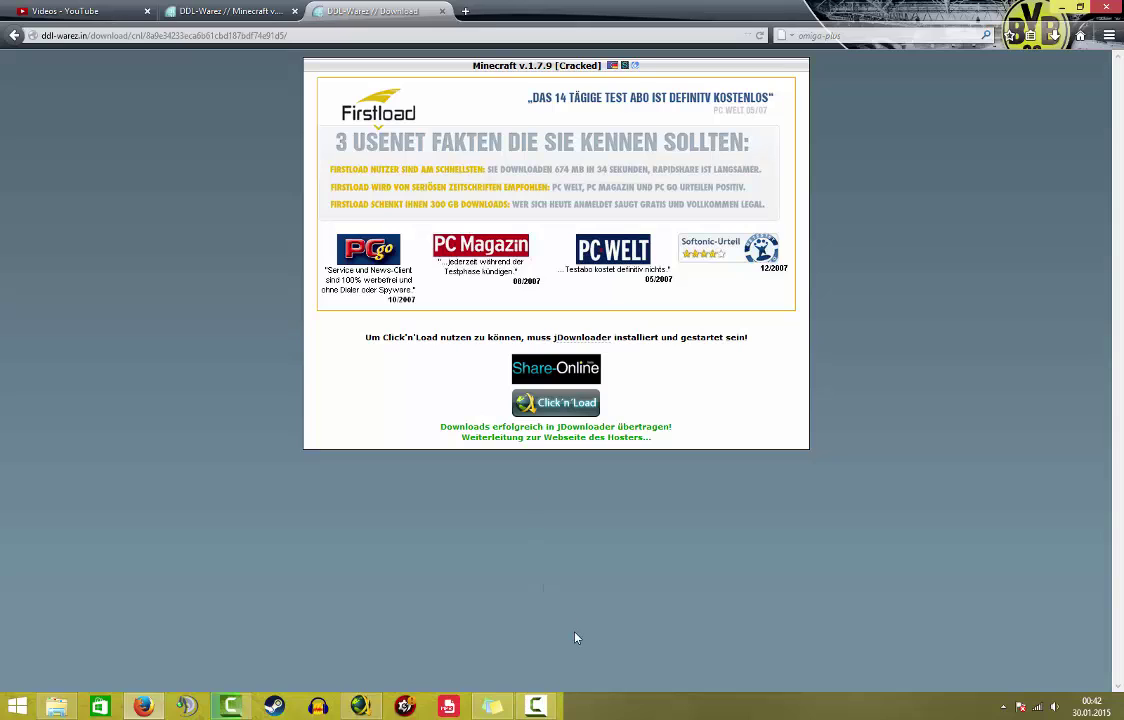